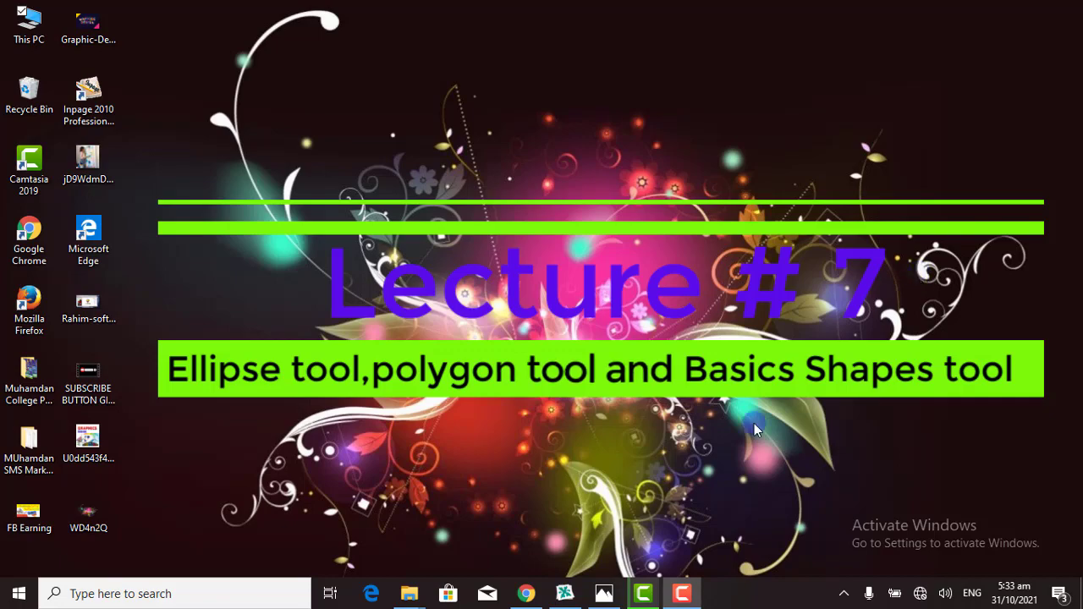
- Switch to CorelDRAW and draw an ellipse about 1.152 by 0.509 feet in the upper part of the blank page
left_click(557, 601)
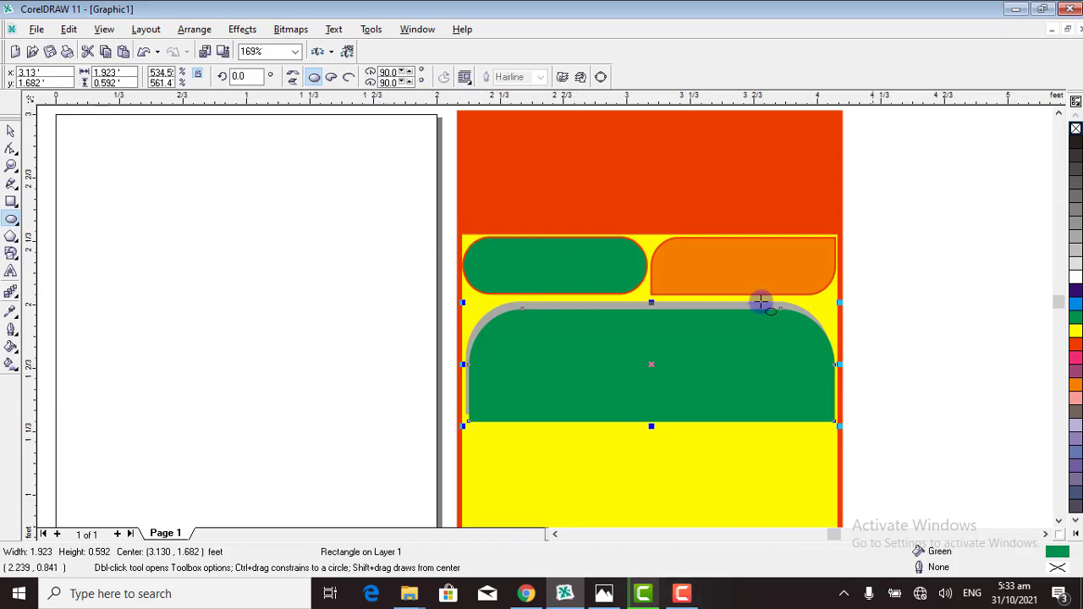
left_click(12, 201)
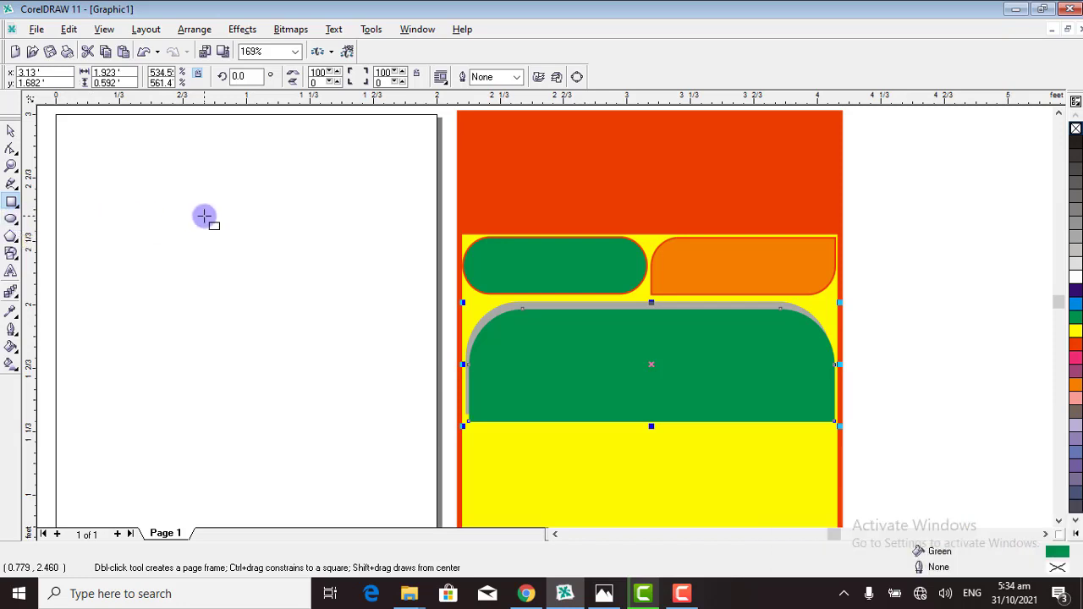
key("F7")
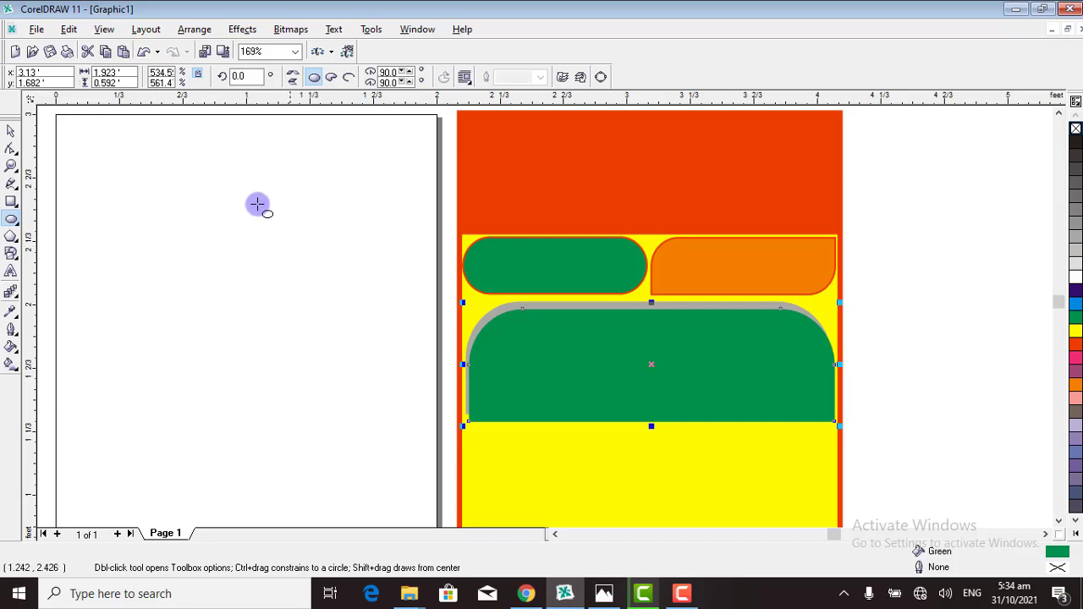
left_click(144, 170)
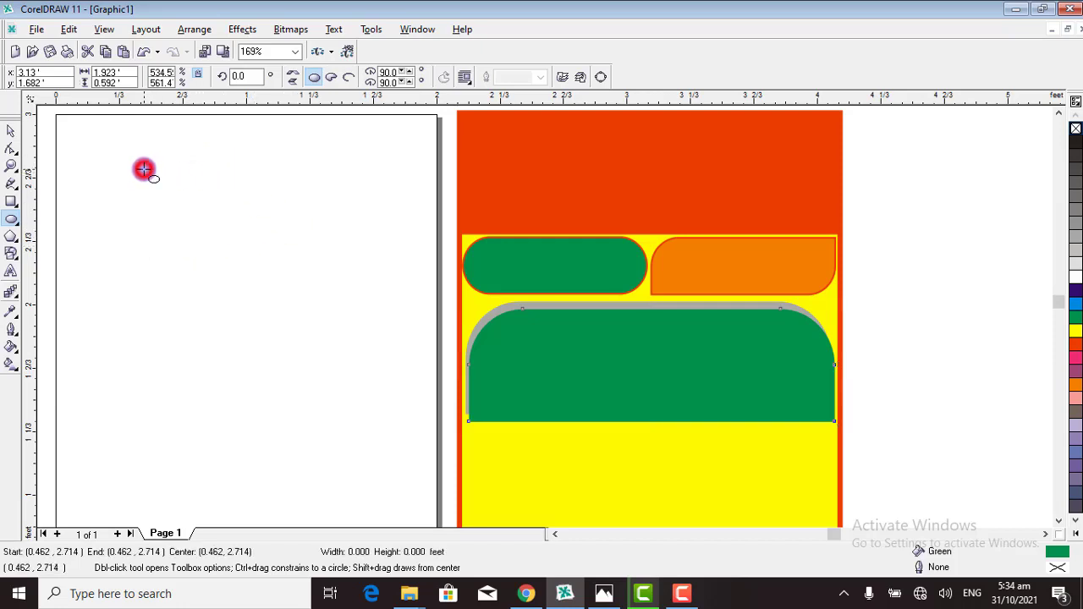
left_click_drag(149, 172, 363, 267)
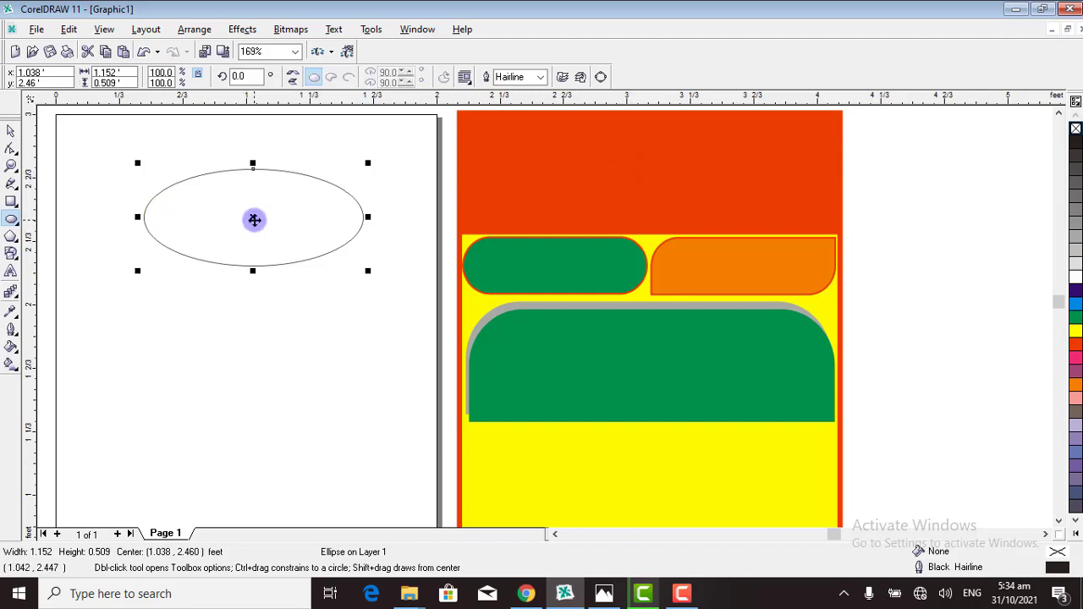
- Give the ellipse an orange fill and a red outline 8.0 pt wide
left_click(1072, 294)
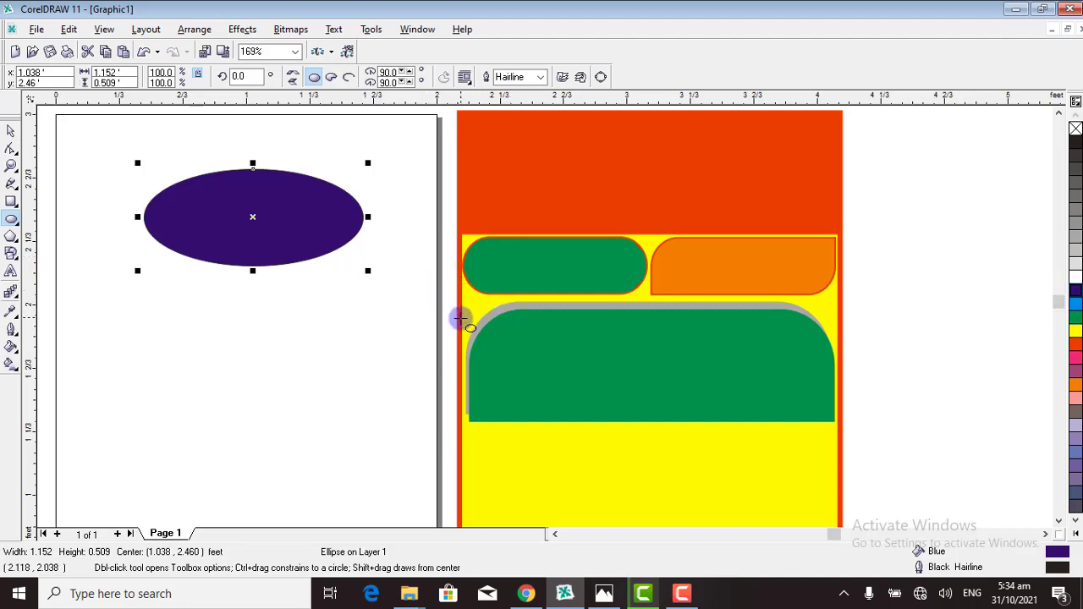
left_click(1076, 130)
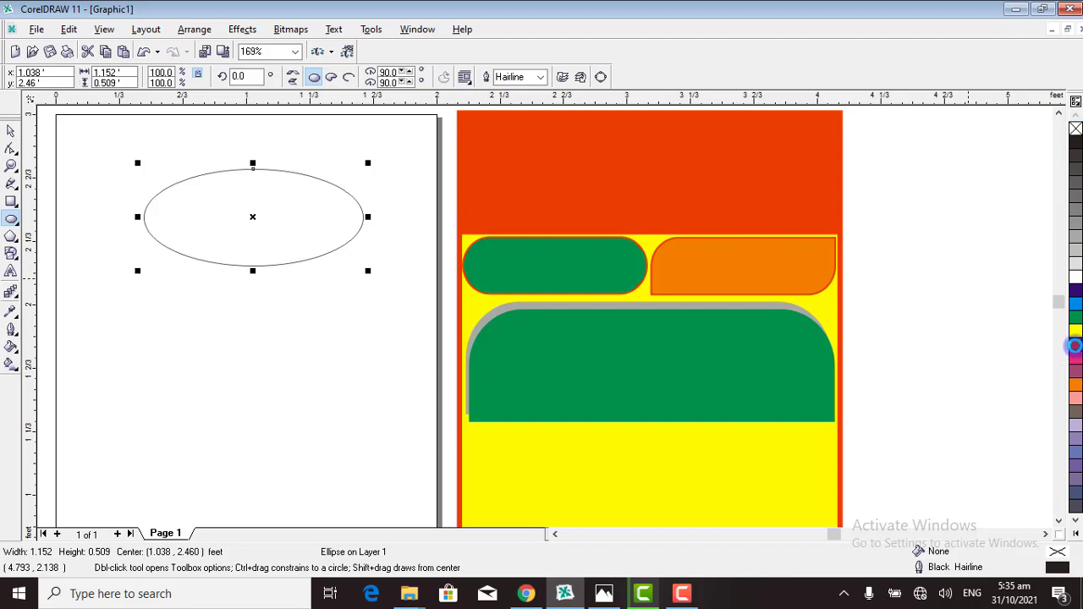
right_click(1076, 353)
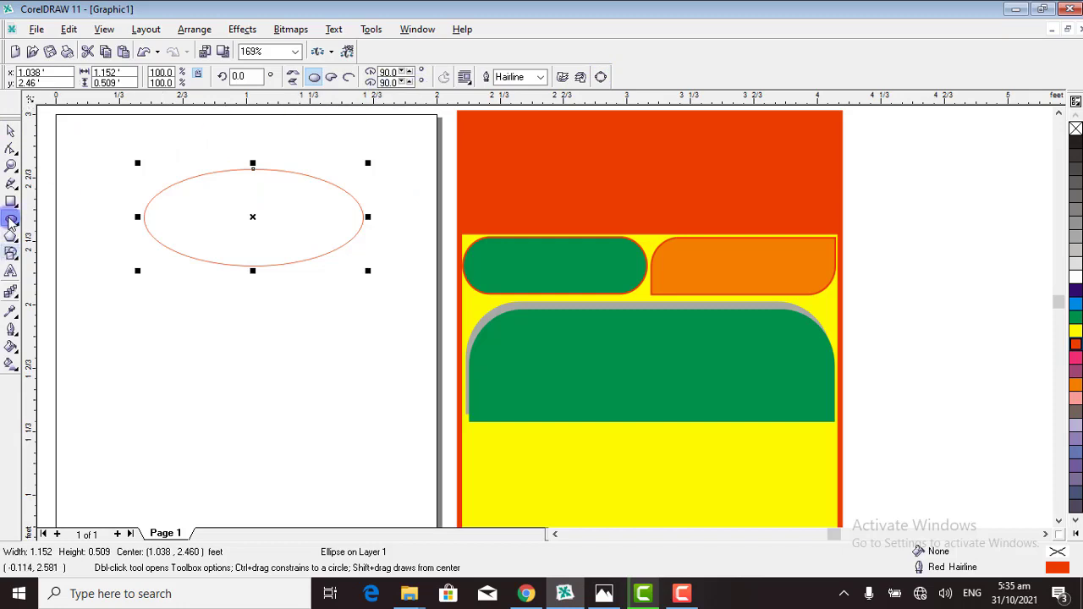
left_click(541, 77)
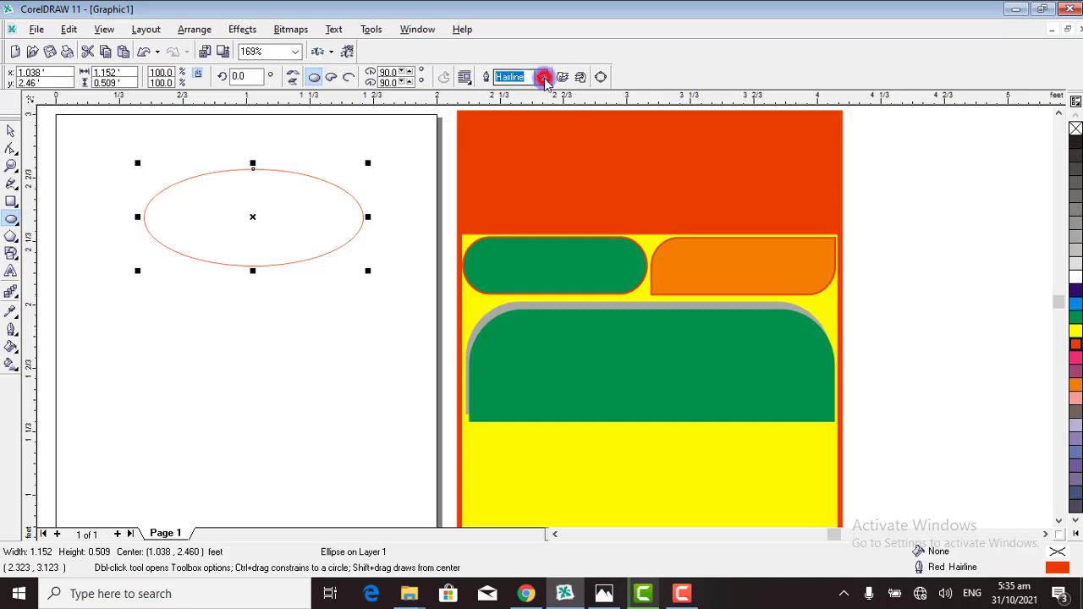
left_click(508, 154)
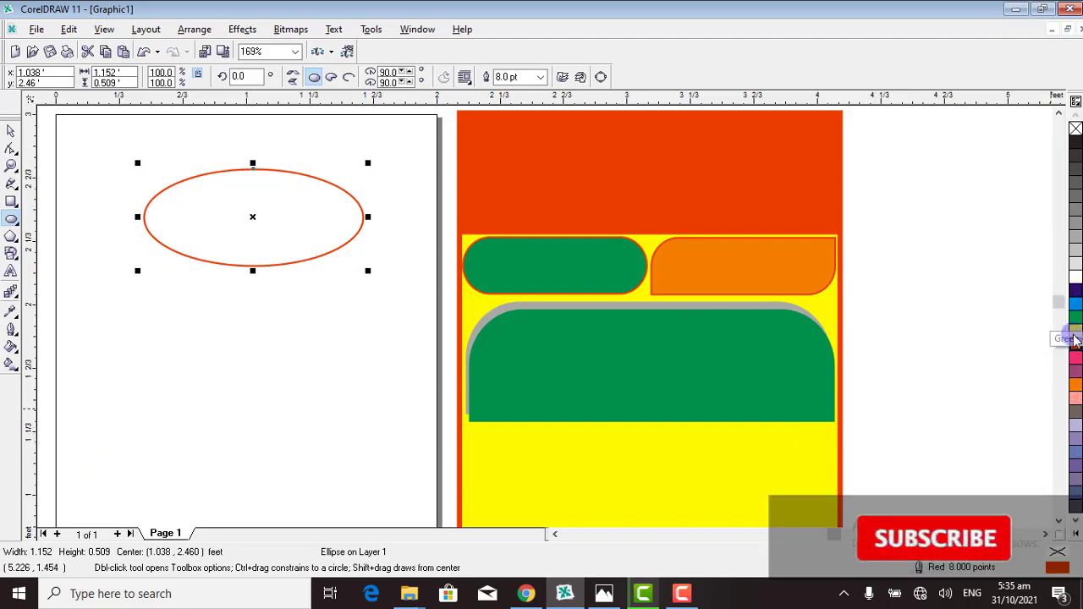
left_click(1076, 390)
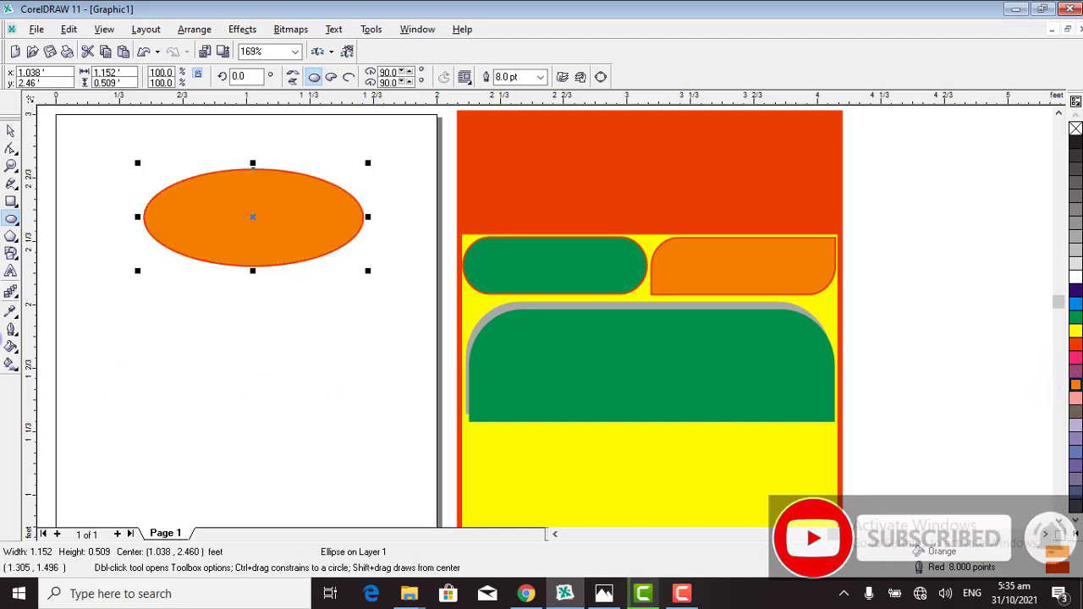
- Move the orange ellipse up toward the page's upper-right corner
left_click(12, 222)
left_click(258, 217)
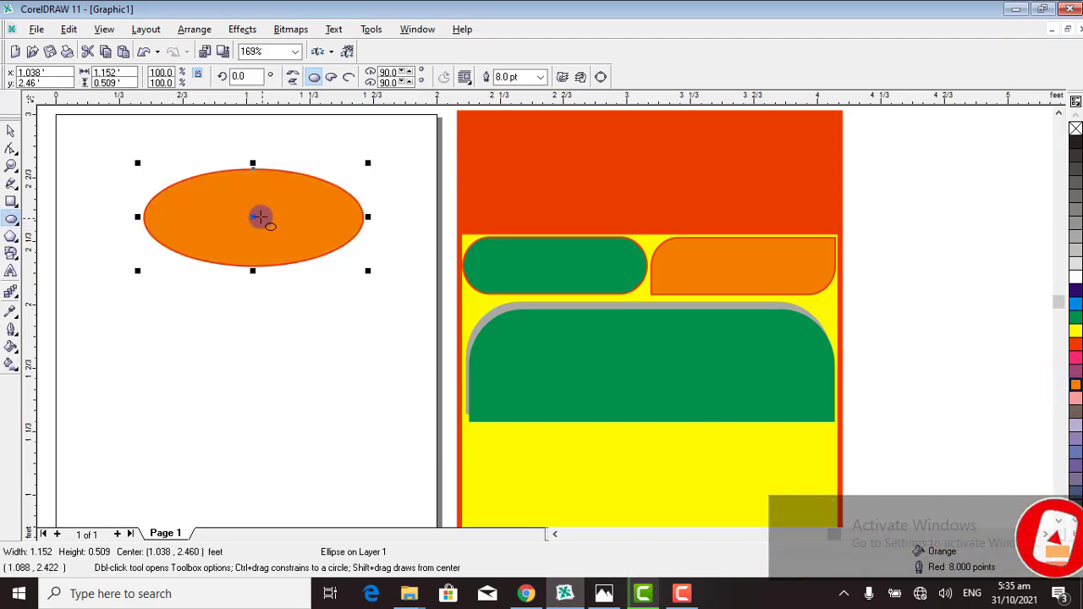
left_click_drag(294, 195, 321, 176)
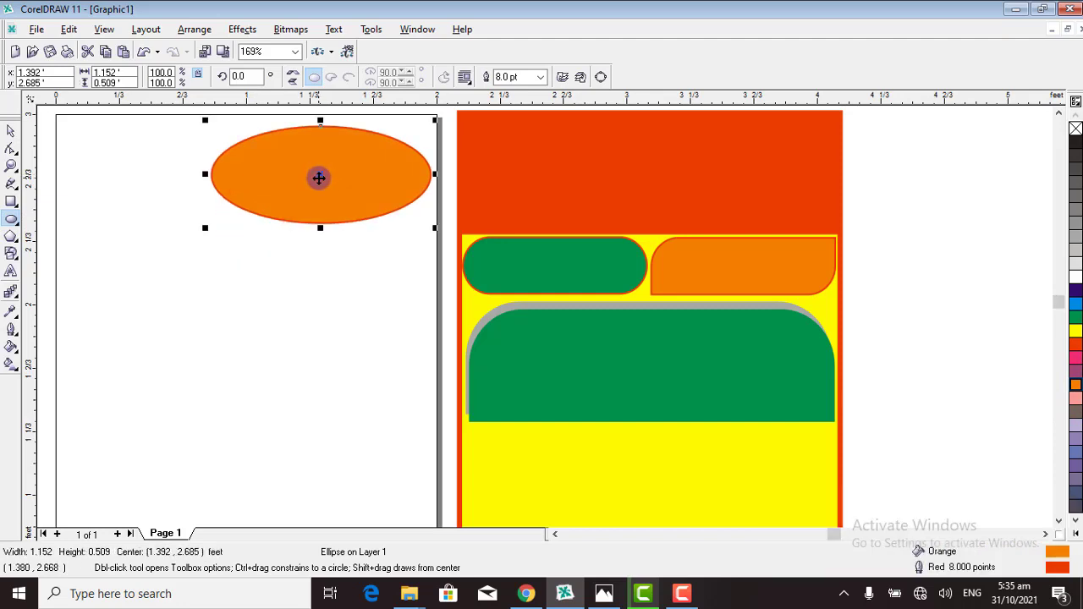
left_click(145, 170)
- Draw a circle about 0.772 feet in diameter below the orange ellipse and shift it slightly upward
left_click(10, 223)
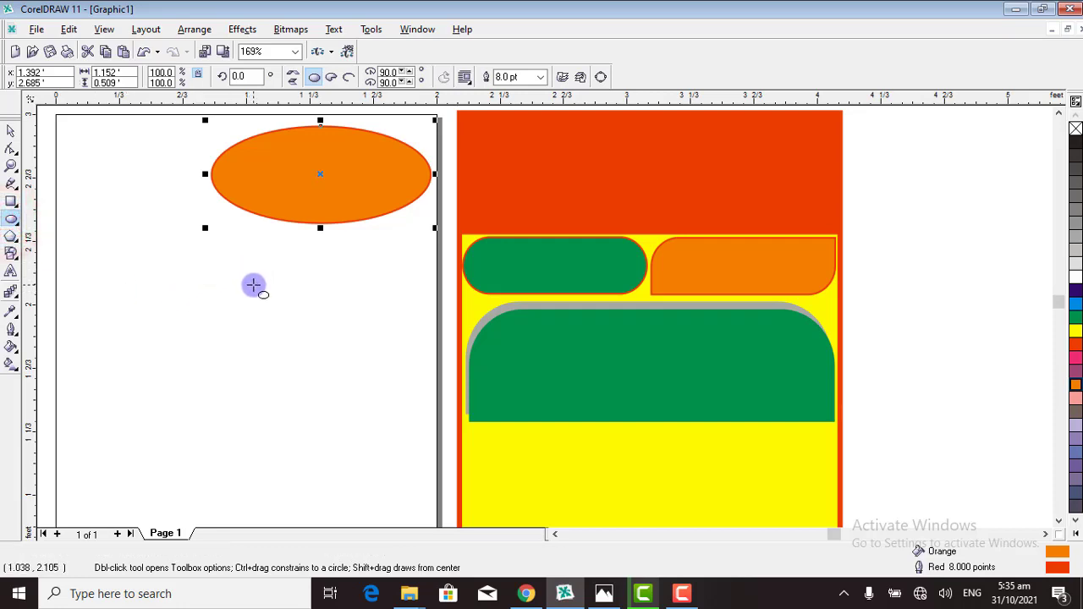
left_click_drag(253, 285, 400, 409)
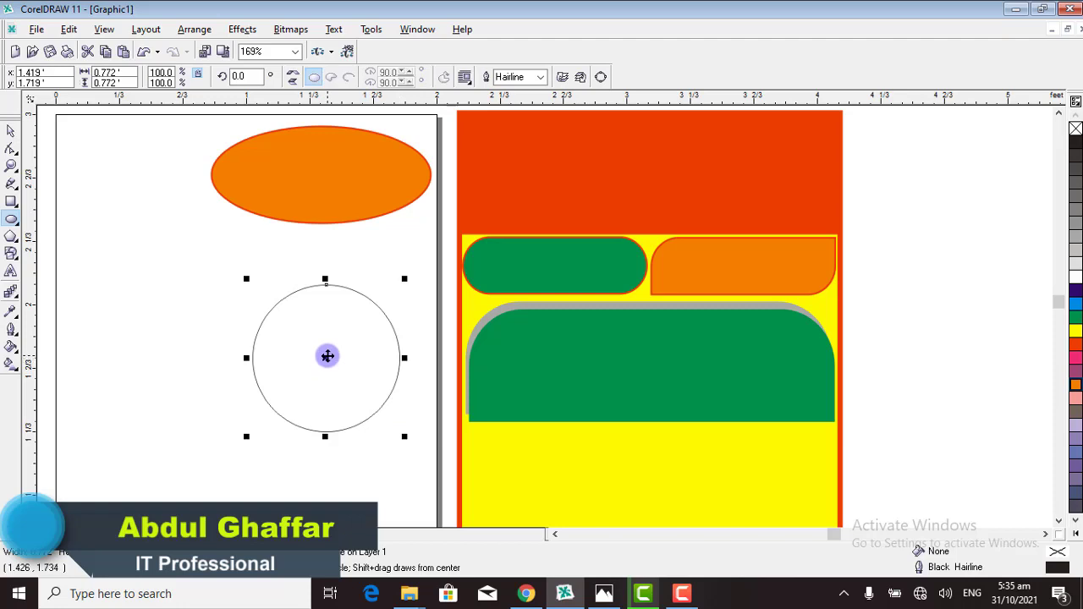
left_click(322, 350)
left_click_drag(322, 350, 309, 322)
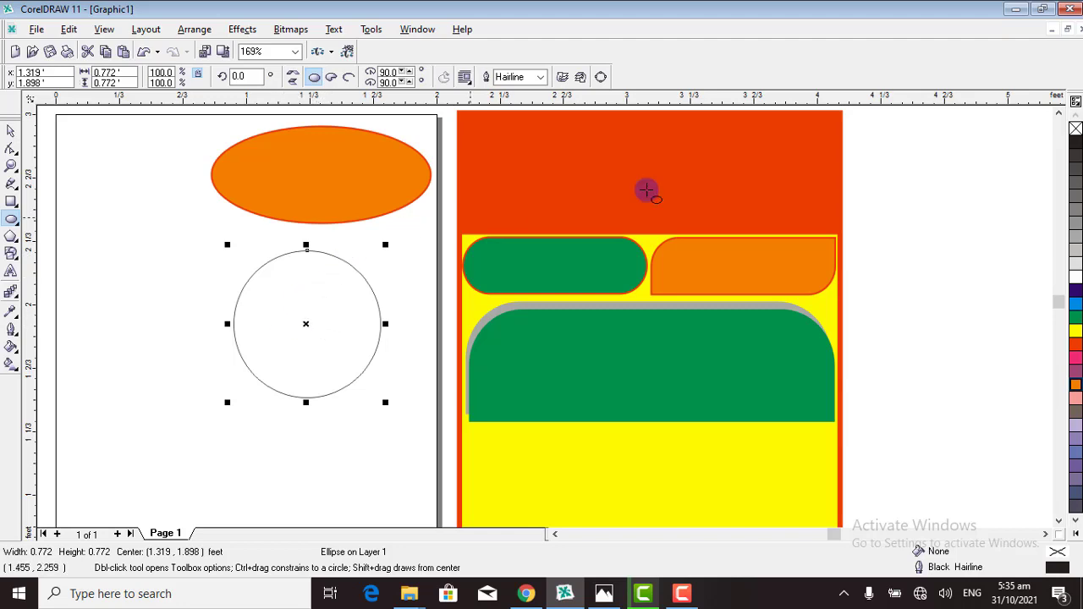
- Fill the circle with green and give it a blue outline 16.0 pt wide
left_click(1076, 317)
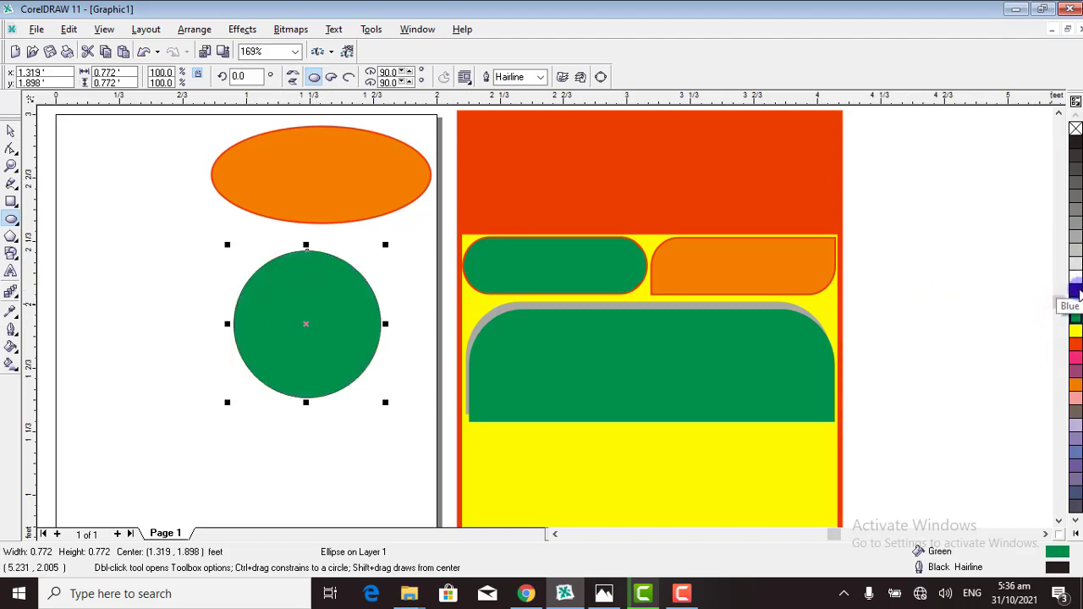
right_click(1078, 292)
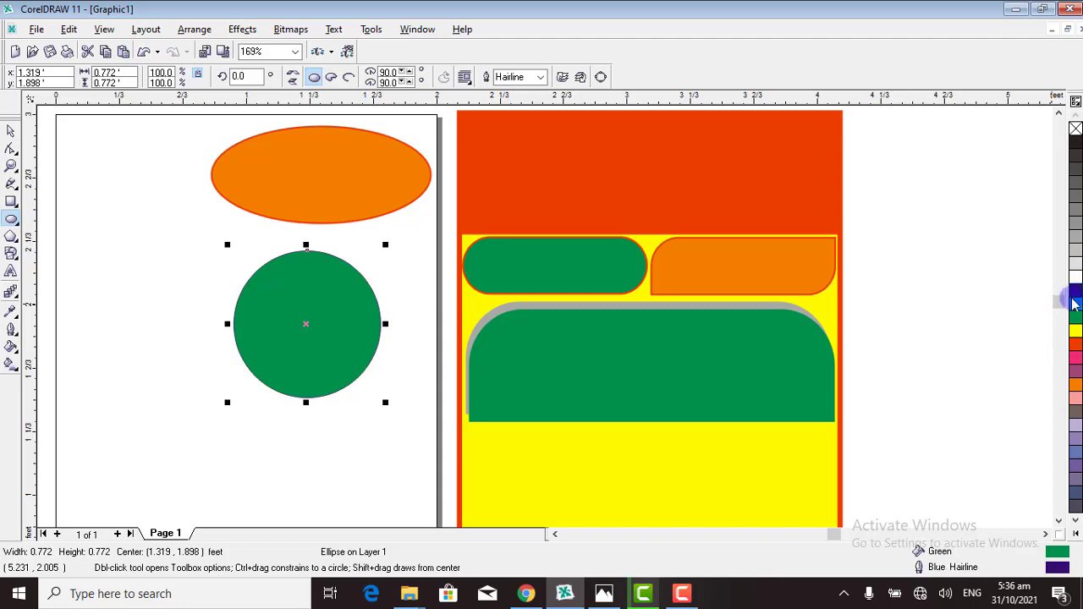
left_click(540, 77)
left_click(515, 160)
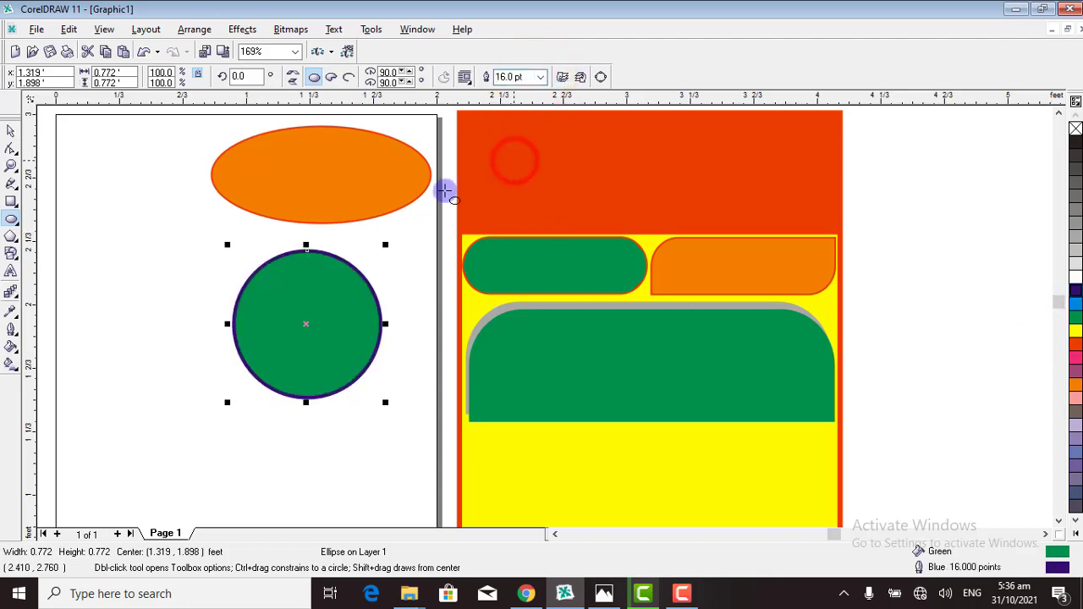
- Move the green circle to the top of the page and place the orange ellipse on the design's red band
left_click(306, 323)
left_click_drag(292, 285, 626, 182)
left_click(10, 129)
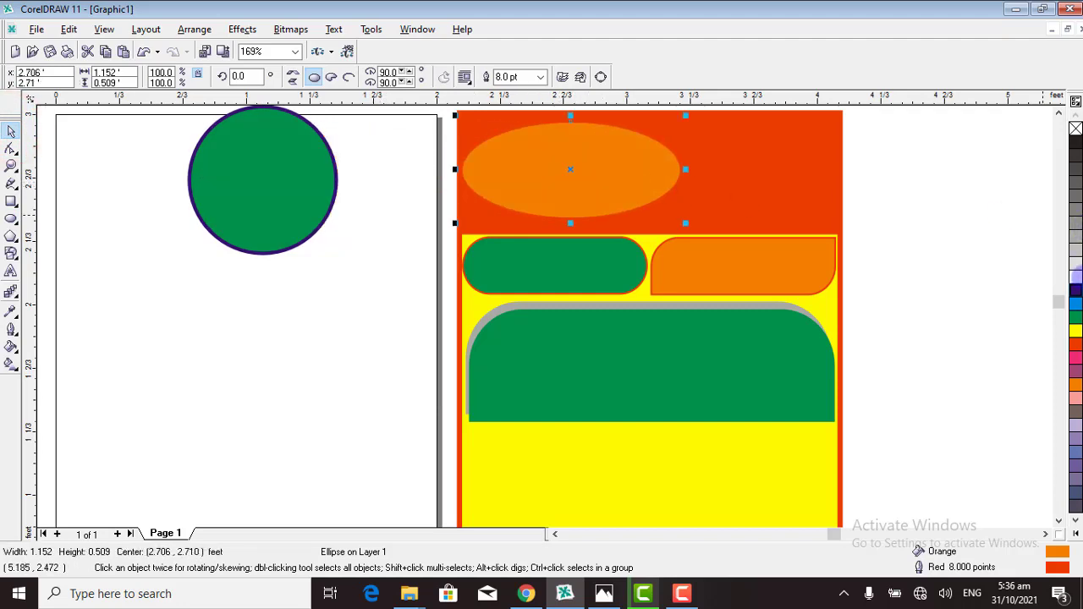
- Change the ellipse's outline to white and widen it to about 1.961 feet, centred across the red band
right_click(1076, 277)
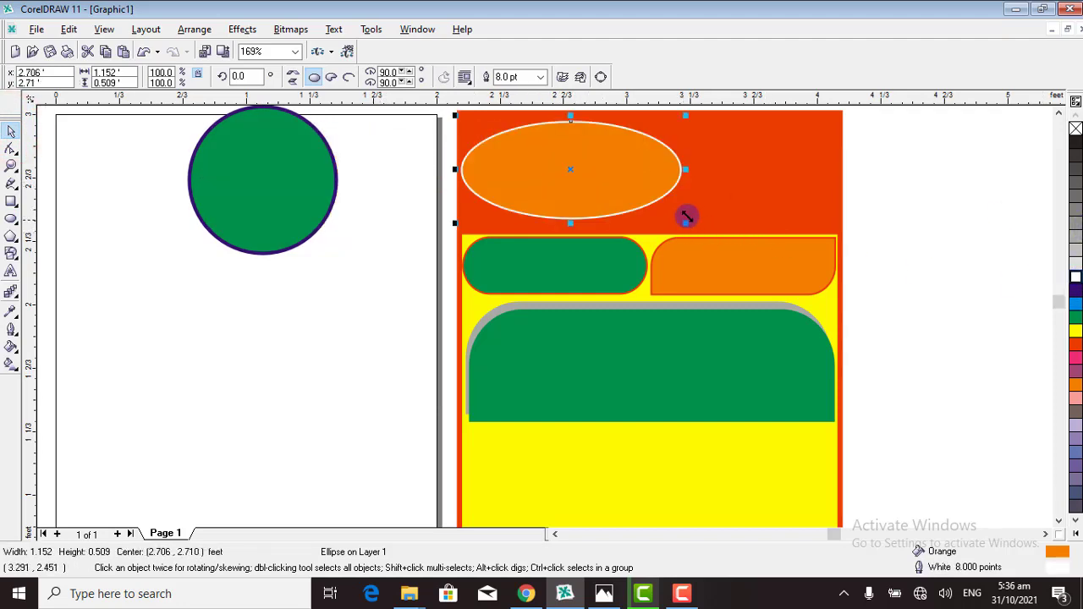
left_click_drag(690, 170, 838, 188)
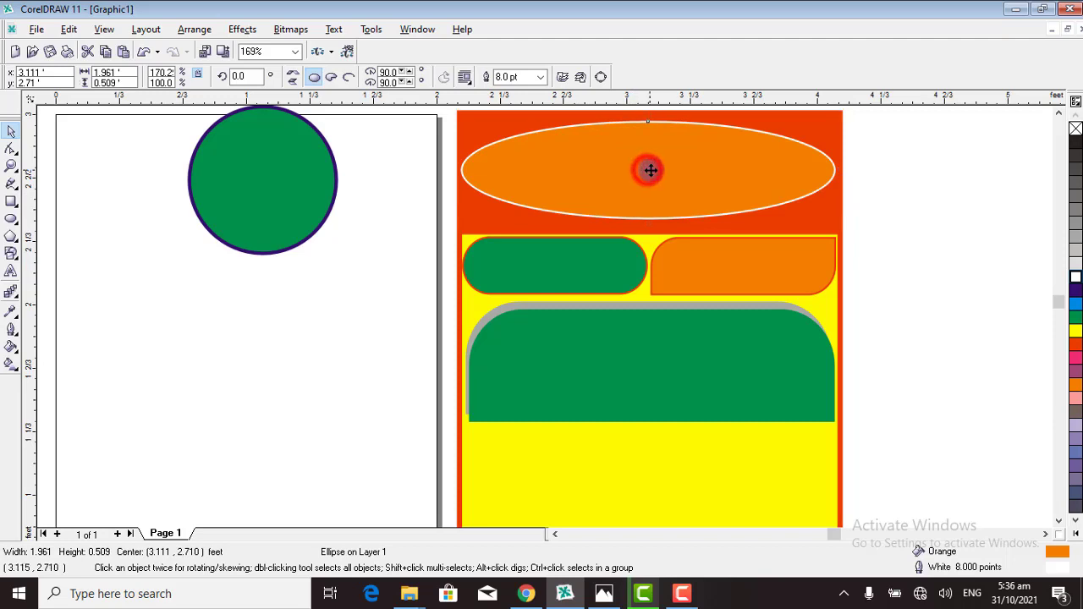
left_click_drag(647, 170, 650, 170)
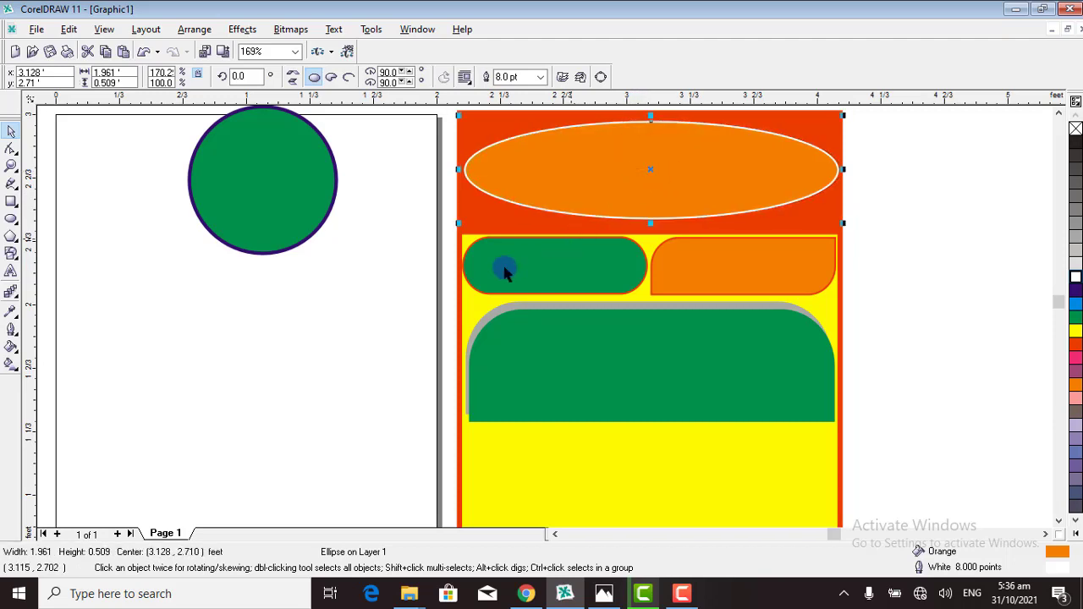
- Move the green circle toward the page's right edge and delete it
left_click(255, 236)
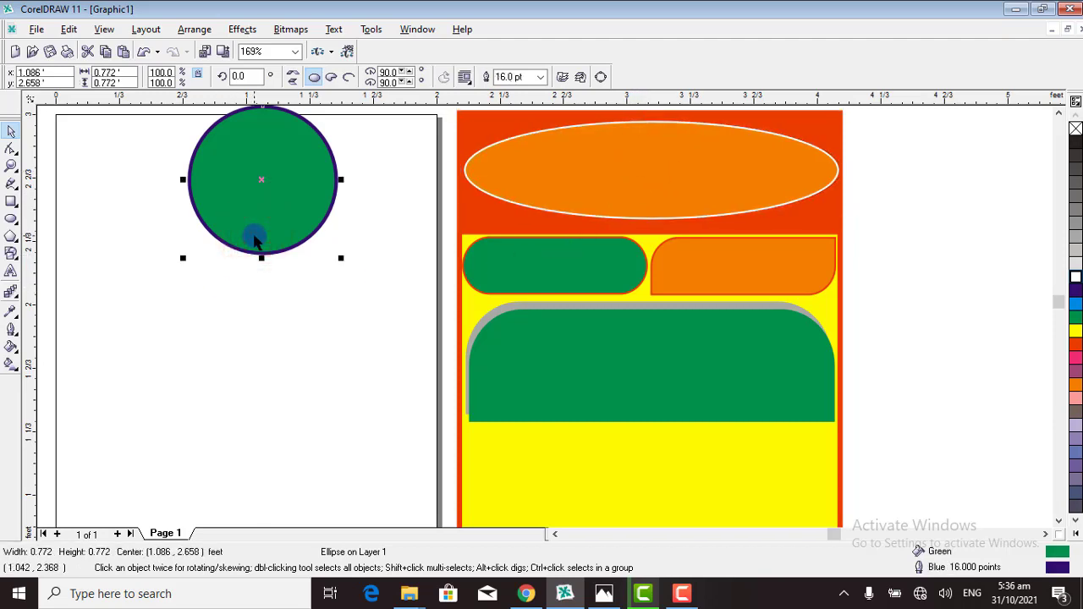
left_click_drag(261, 177, 363, 184)
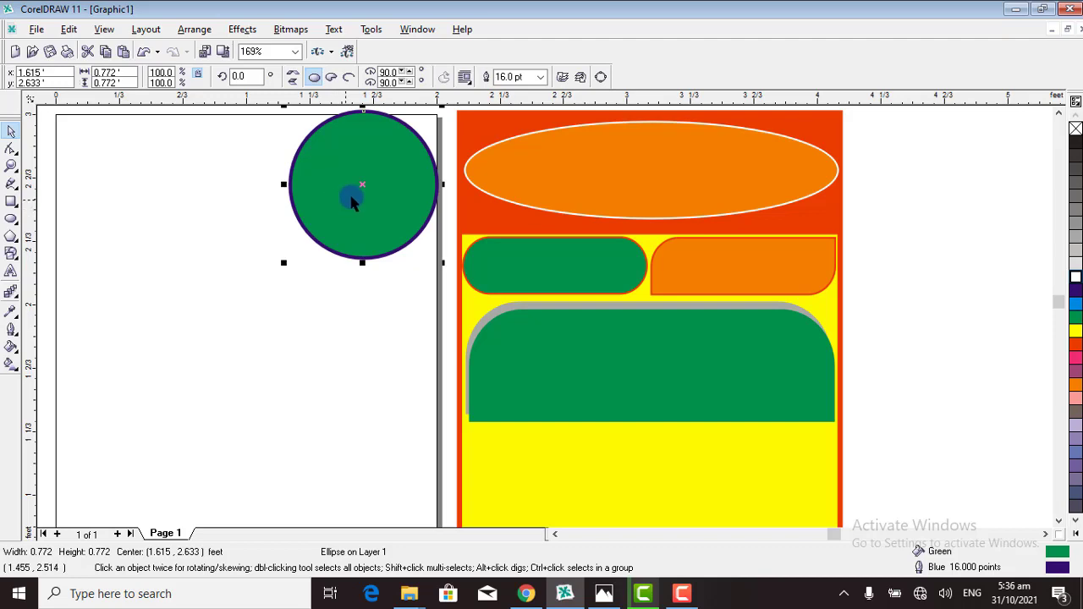
key("Delete")
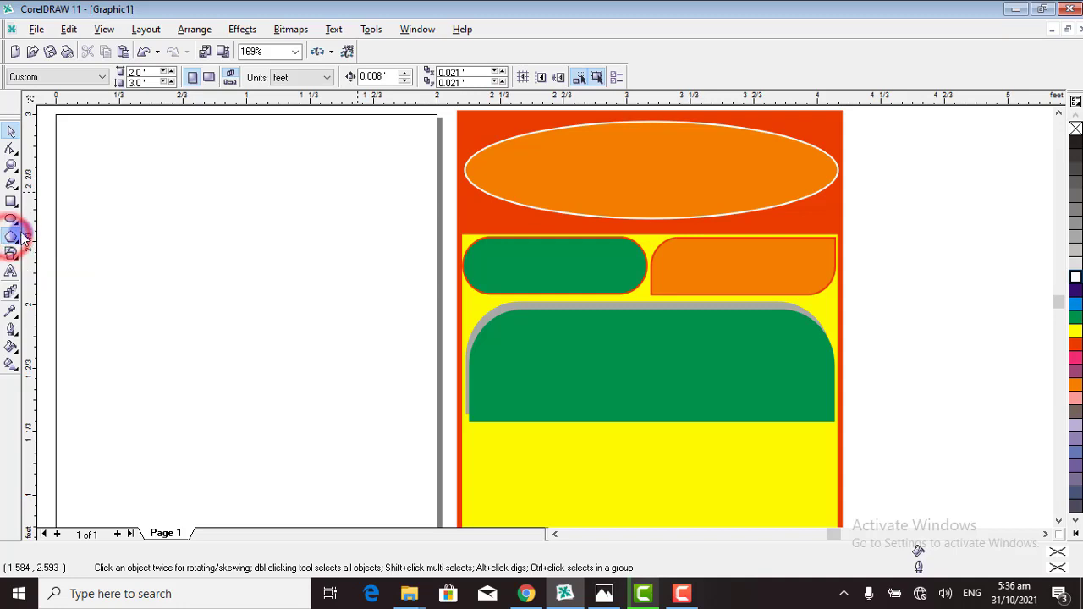
- Draw a five-sided polygon on the page, fill it red and stretch it to about 1.012 by 0.797 feet
left_click(11, 240)
left_click_drag(180, 150, 380, 307)
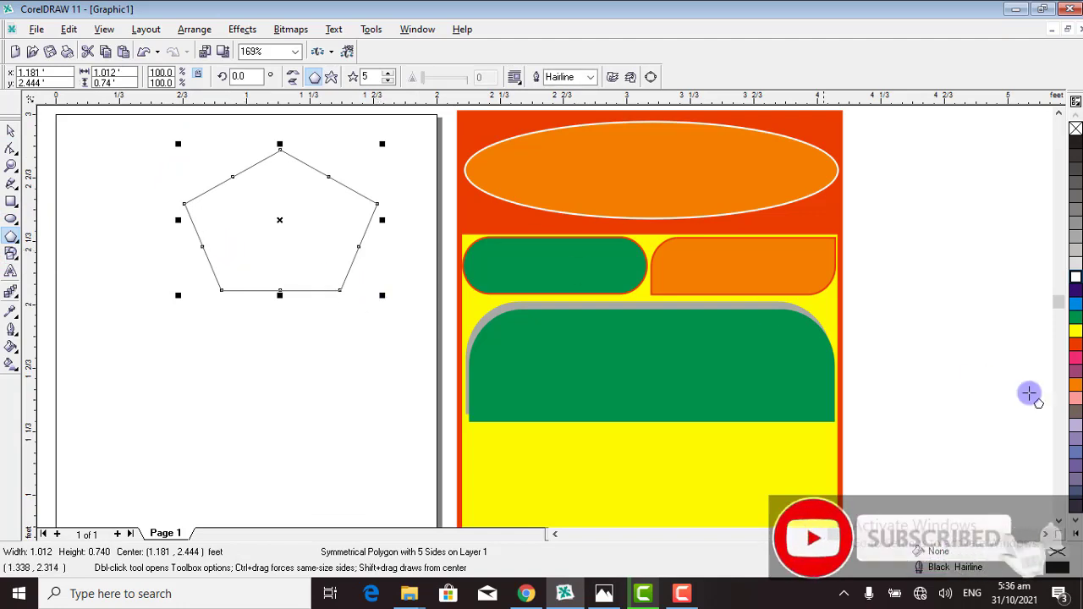
left_click(1076, 345)
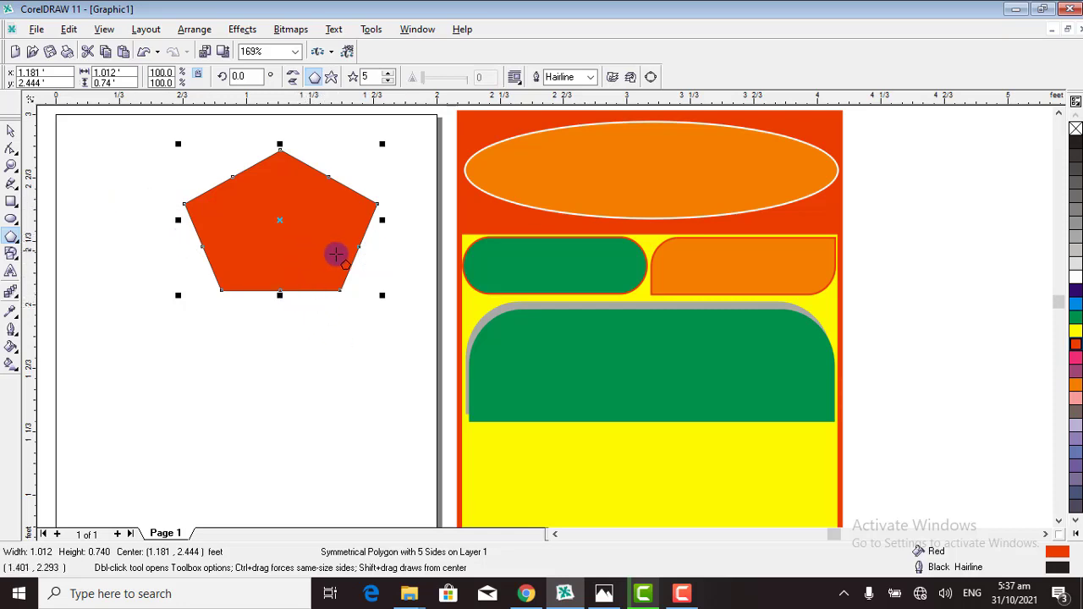
left_click_drag(279, 295, 279, 307)
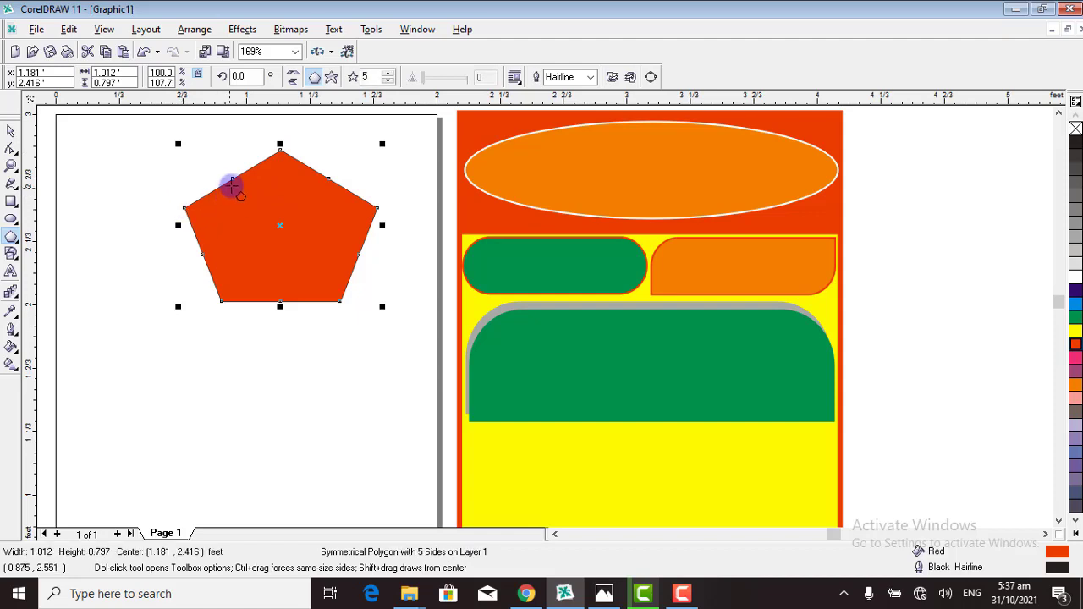
- Pull a side midpoint node of the polygon inward to form a five-pointed star, and place a copy directly below it
left_click_drag(235, 183, 258, 207)
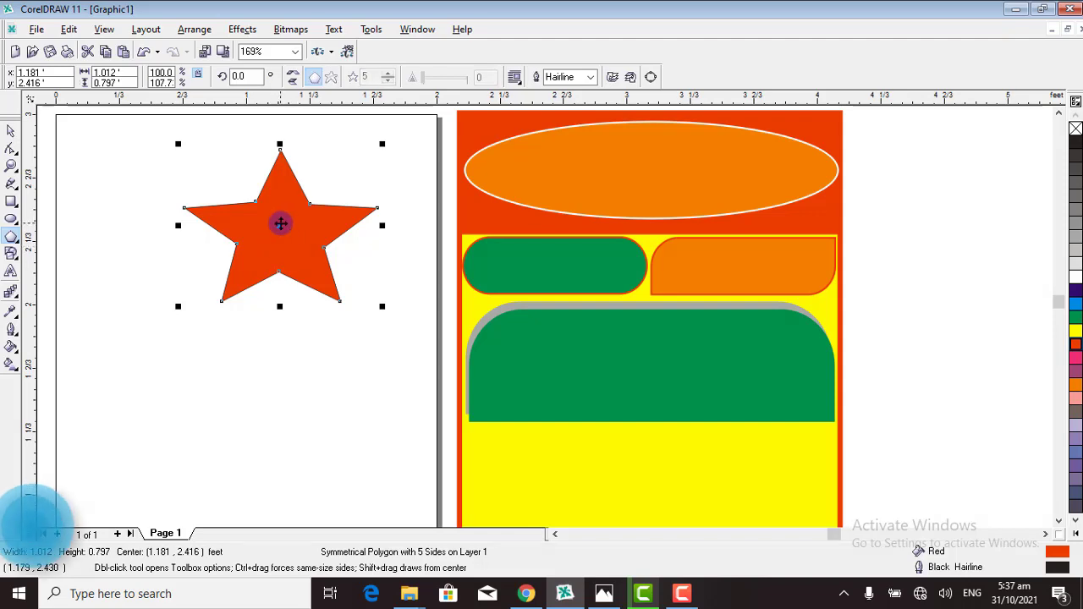
left_click_drag(280, 225, 282, 387)
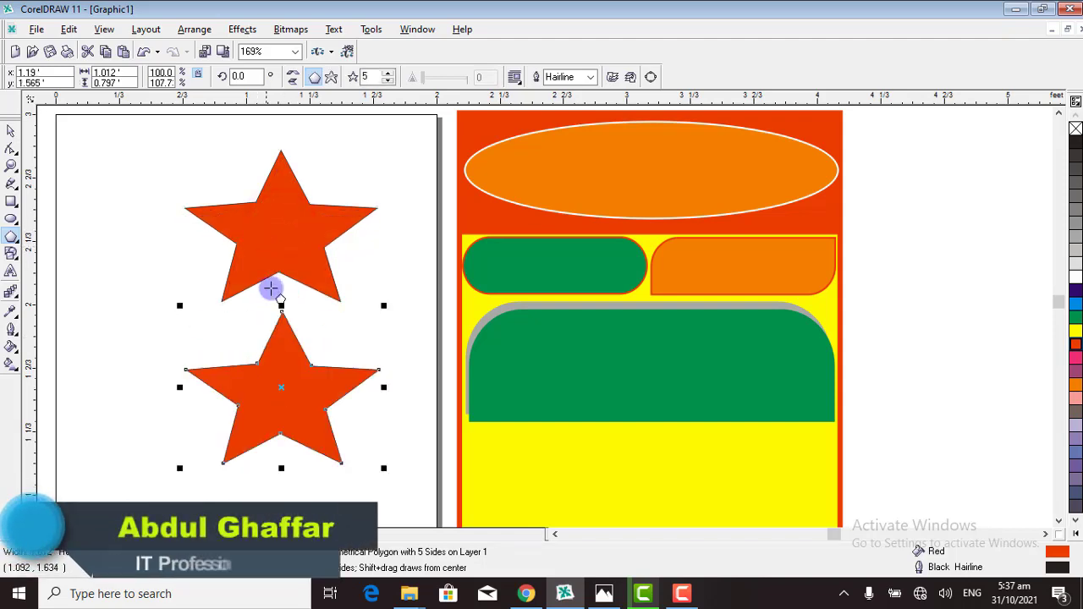
- Fill the upper star with yellow
left_click(278, 244)
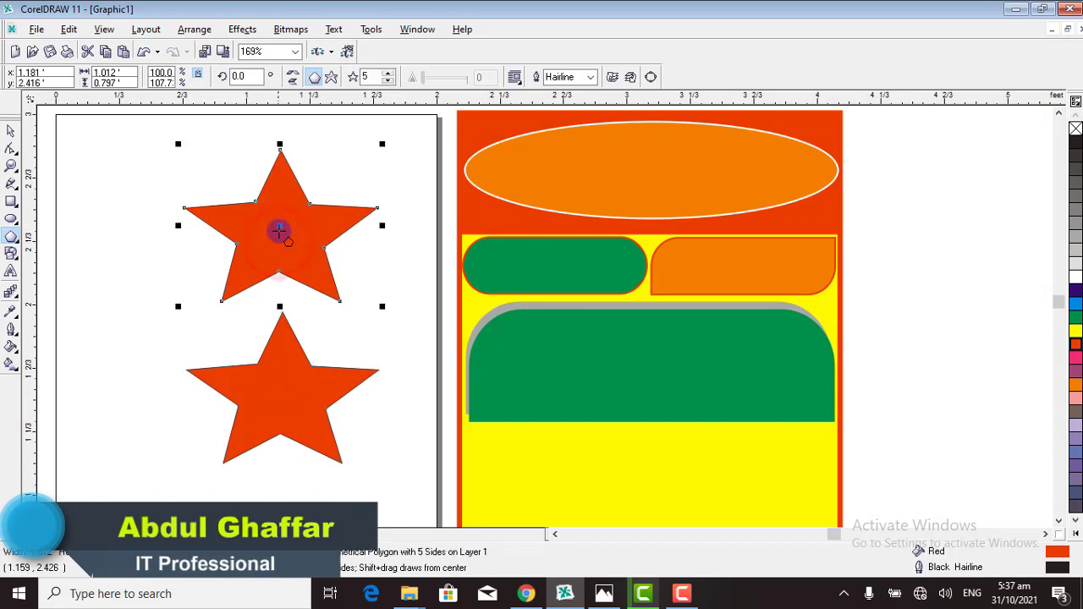
left_click(1076, 330)
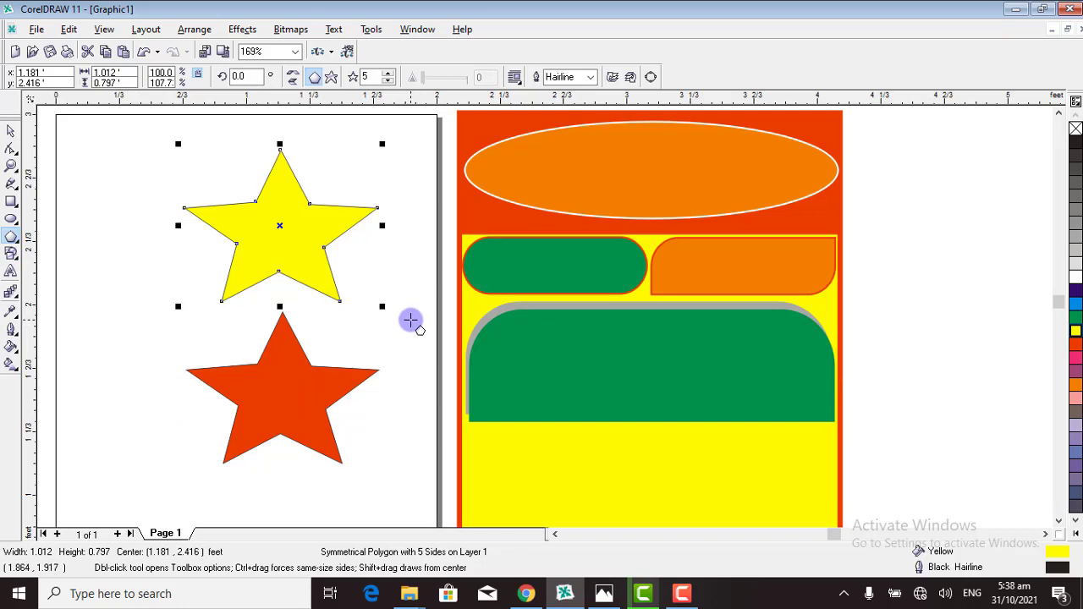
- Set the yellow star's number of points to 55
left_click(11, 166)
left_click_drag(133, 125, 392, 326)
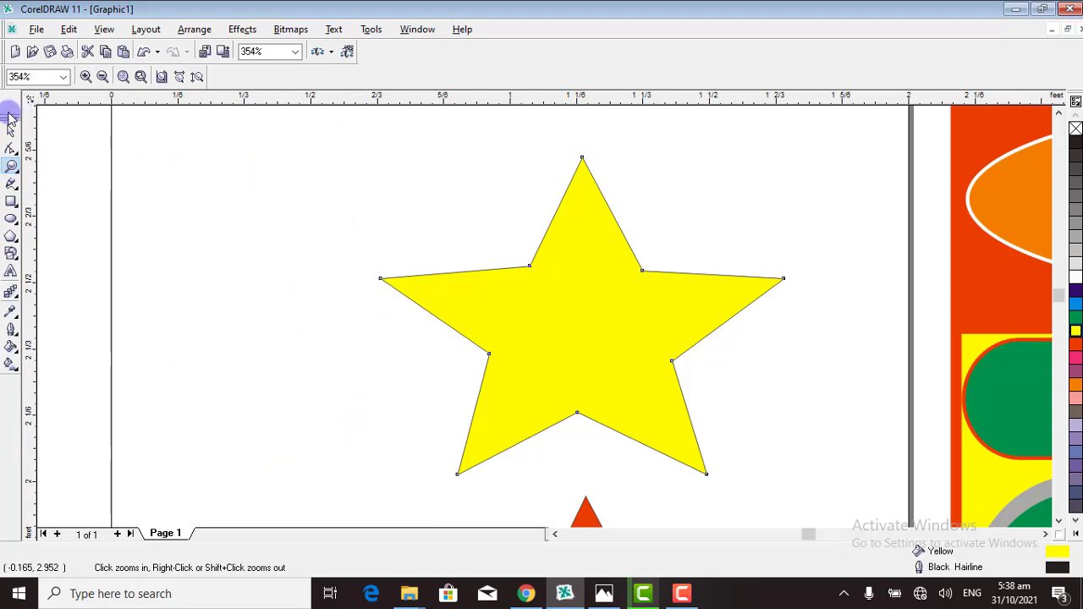
left_click(11, 129)
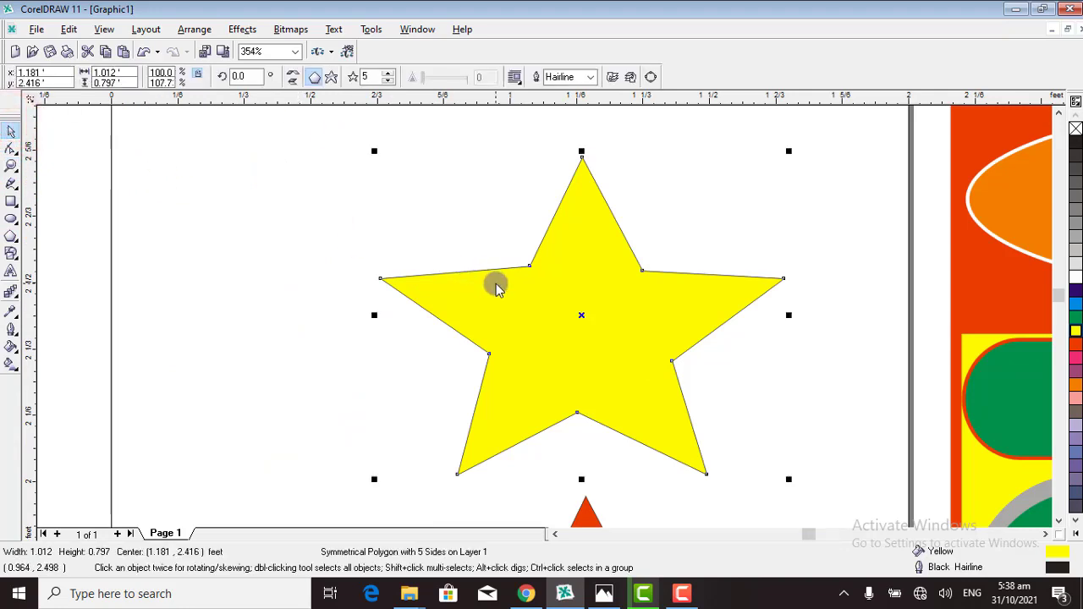
double_click(366, 76)
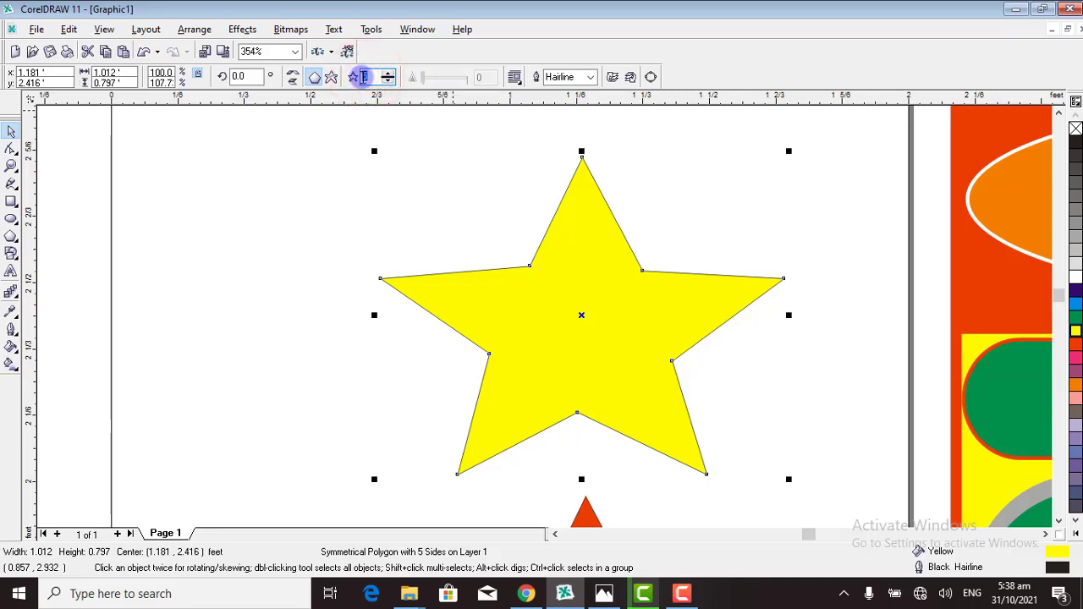
key("Return")
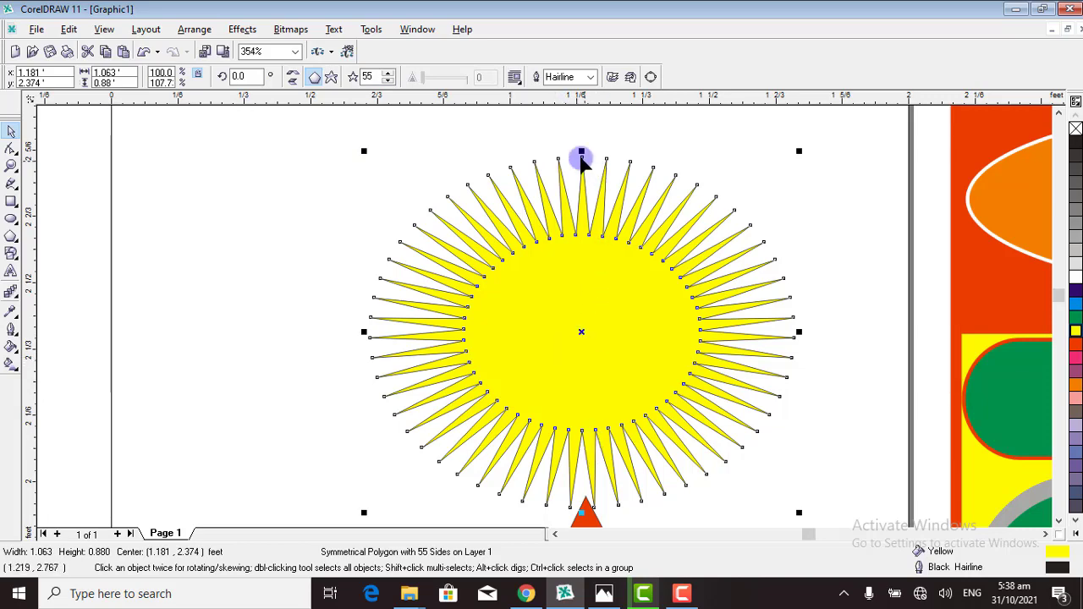
- Stretch the 55-point yellow star upward to a height of about 0.94 feet
left_click_drag(582, 156, 584, 158)
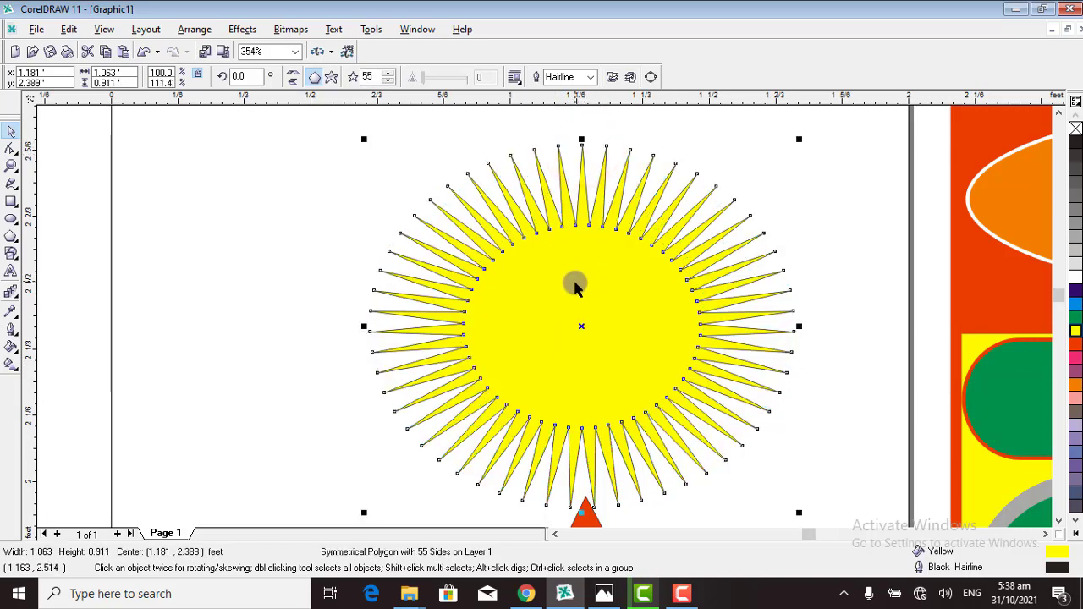
left_click(270, 365)
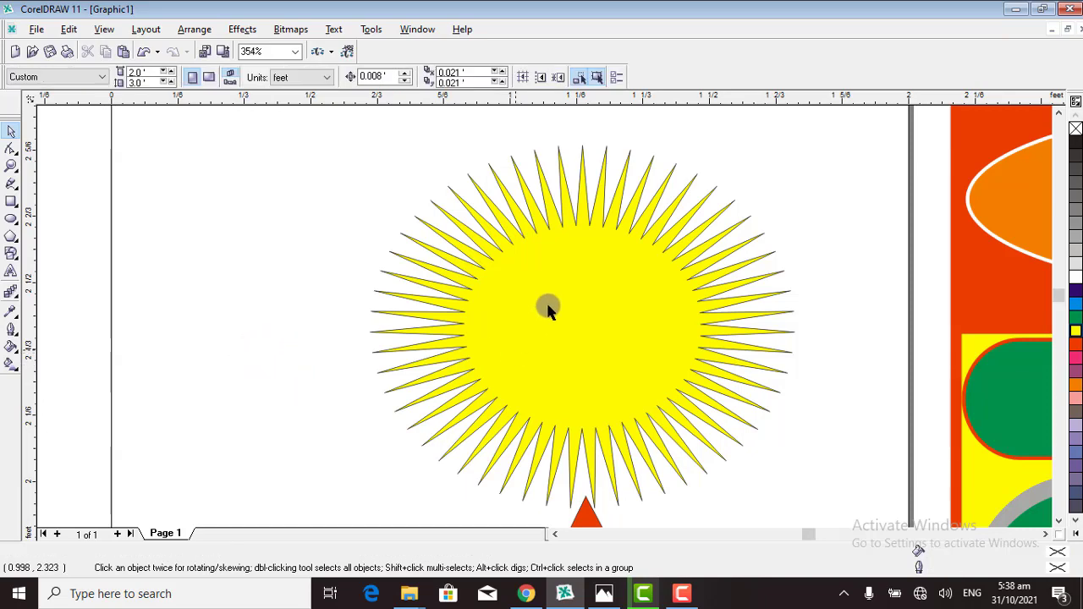
left_click(568, 232)
left_click_drag(581, 138, 581, 128)
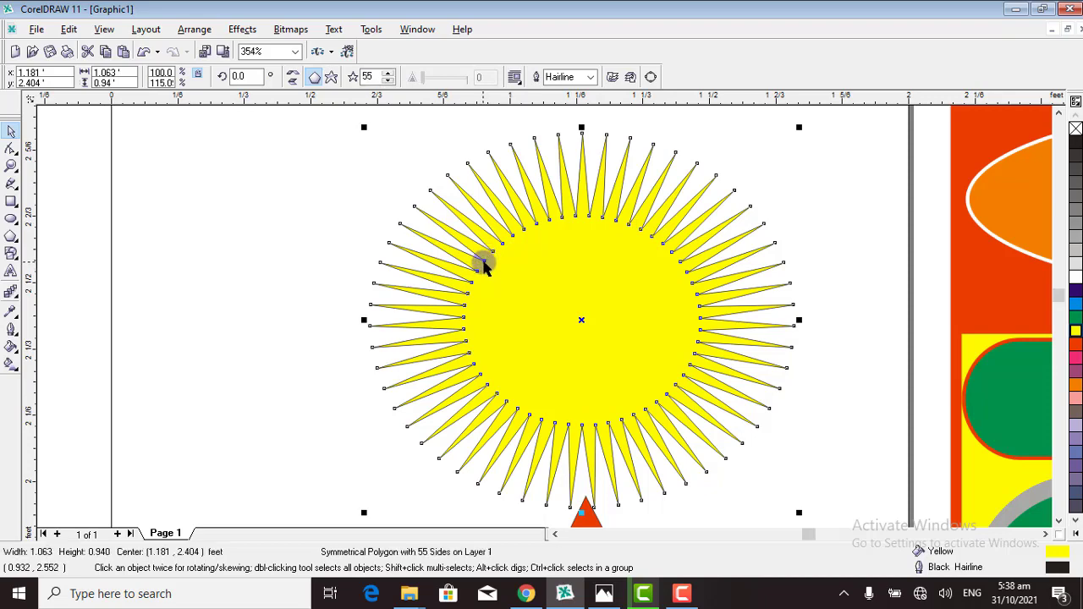
- Pull an inner node of the yellow starburst outward to form short slanted teeth, and flatten the shape to about 0.629 feet high
left_click_drag(481, 256, 447, 306)
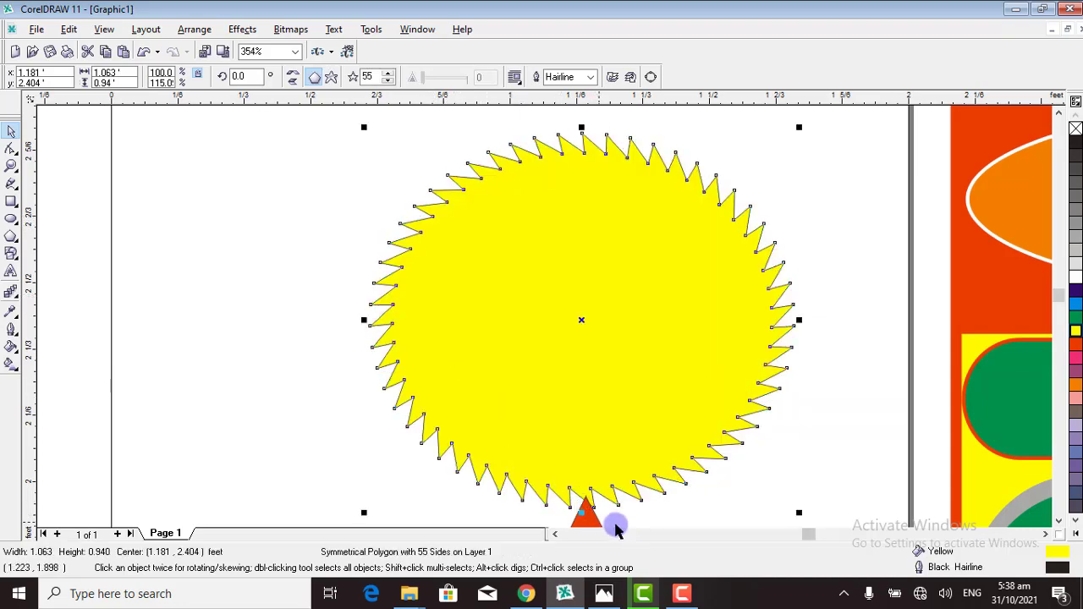
left_click_drag(581, 511, 542, 386)
left_click(265, 299)
- Move the yellow toothed oval onto the right end of the poster's large green panel and scale it to about 0.844 by 0.499 feet
left_click_drag(629, 265, 836, 301)
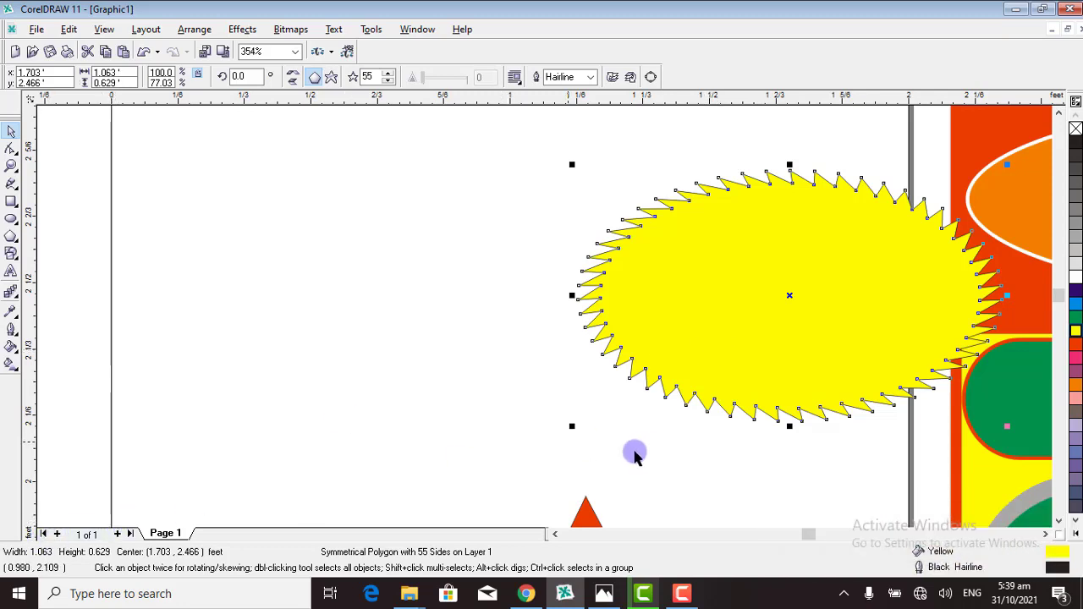
left_click_drag(737, 344, 895, 521)
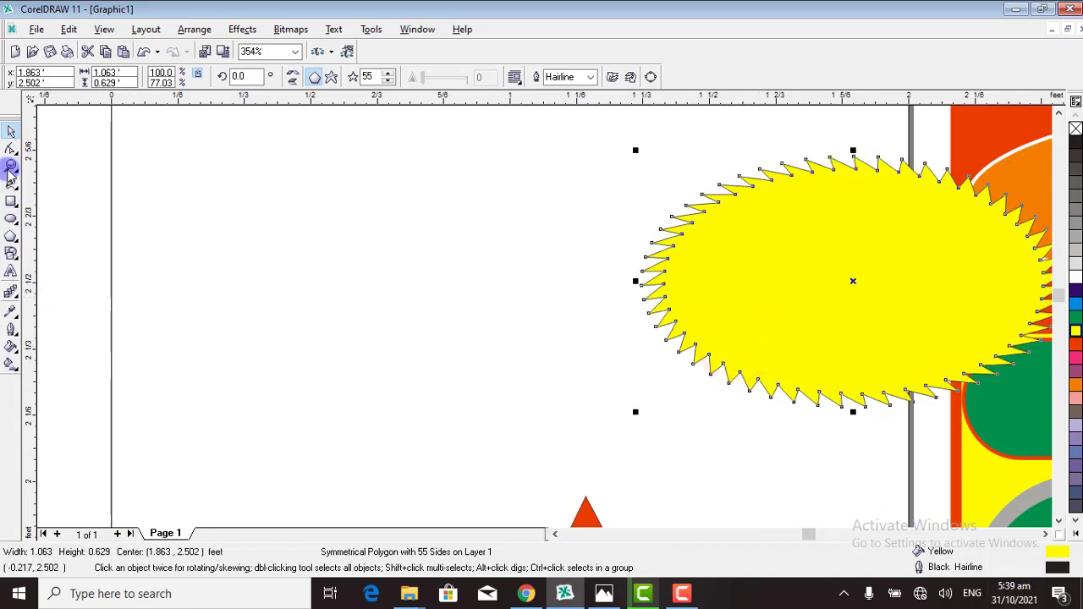
left_click(10, 167)
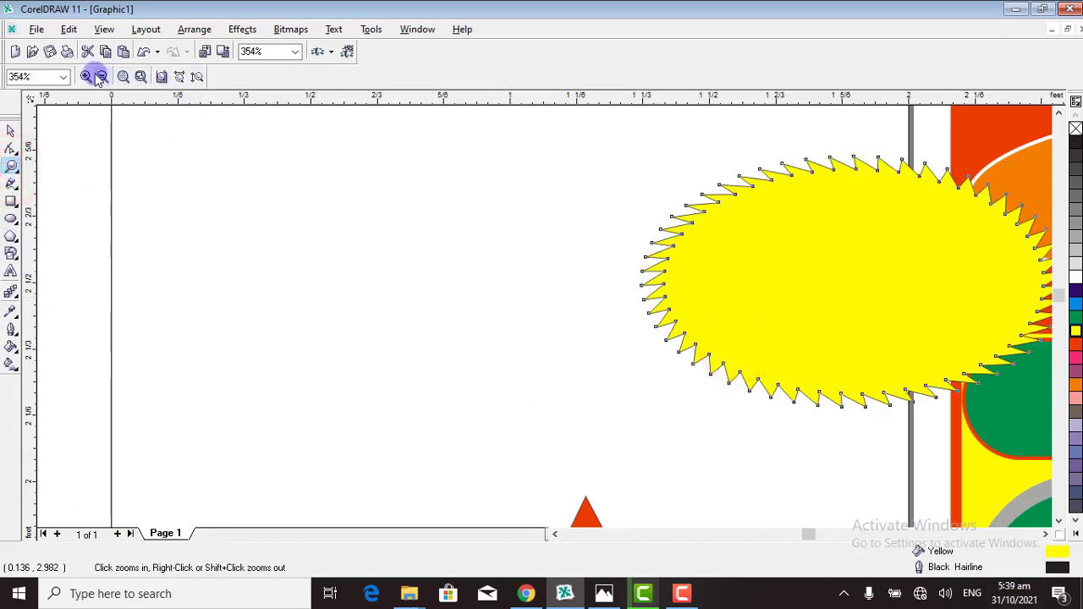
left_click(99, 76)
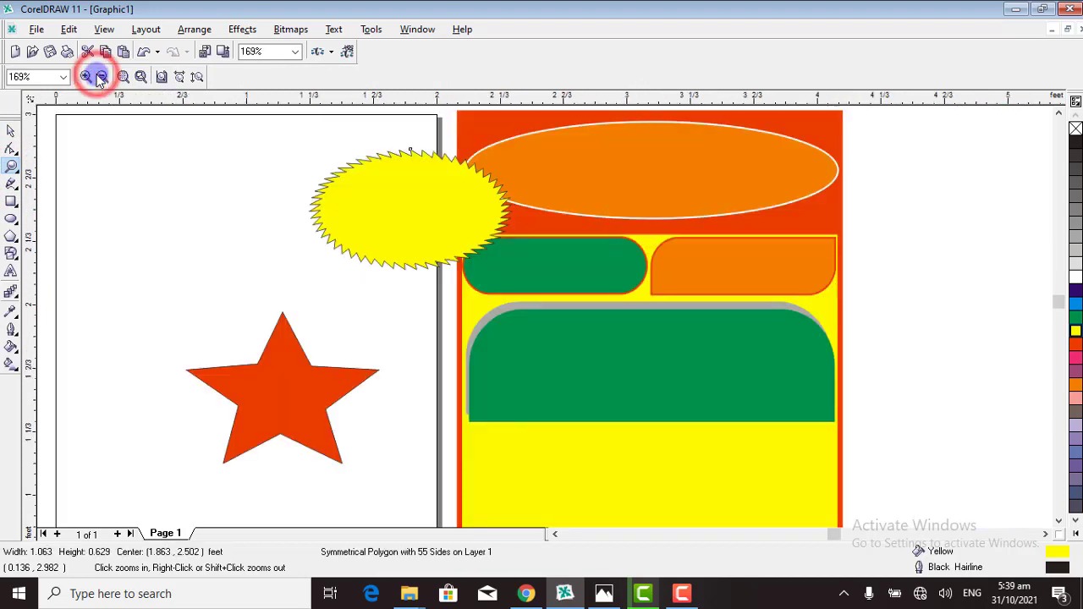
left_click(99, 76)
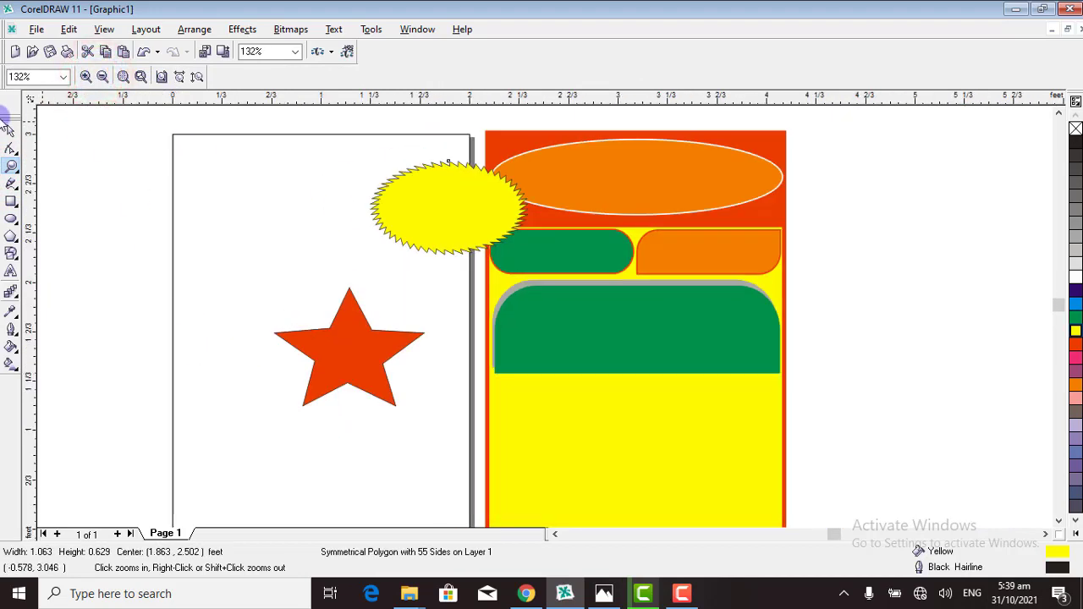
left_click(9, 133)
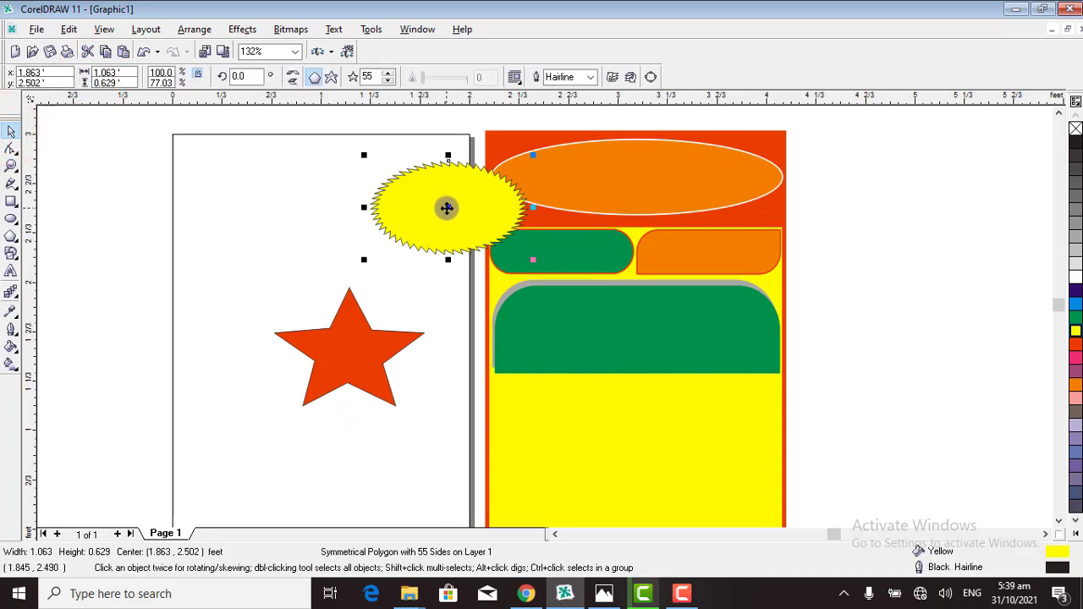
left_click(448, 209)
mouse_move(700, 337)
left_mouse_down()
mouse_move(720, 338)
mouse_move(714, 322)
left_mouse_up()
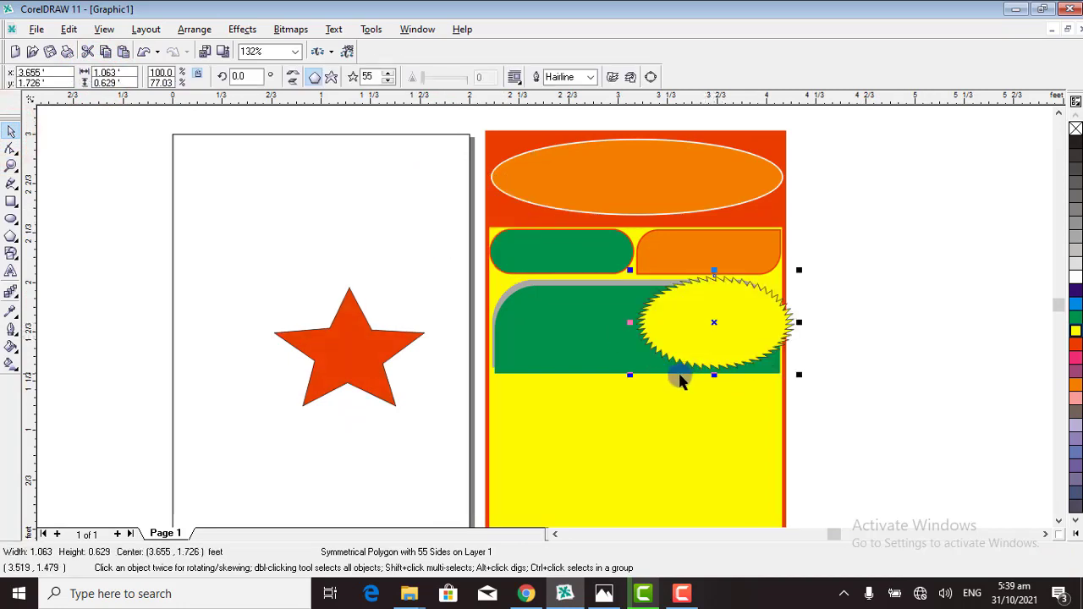
left_click_drag(634, 376, 670, 350)
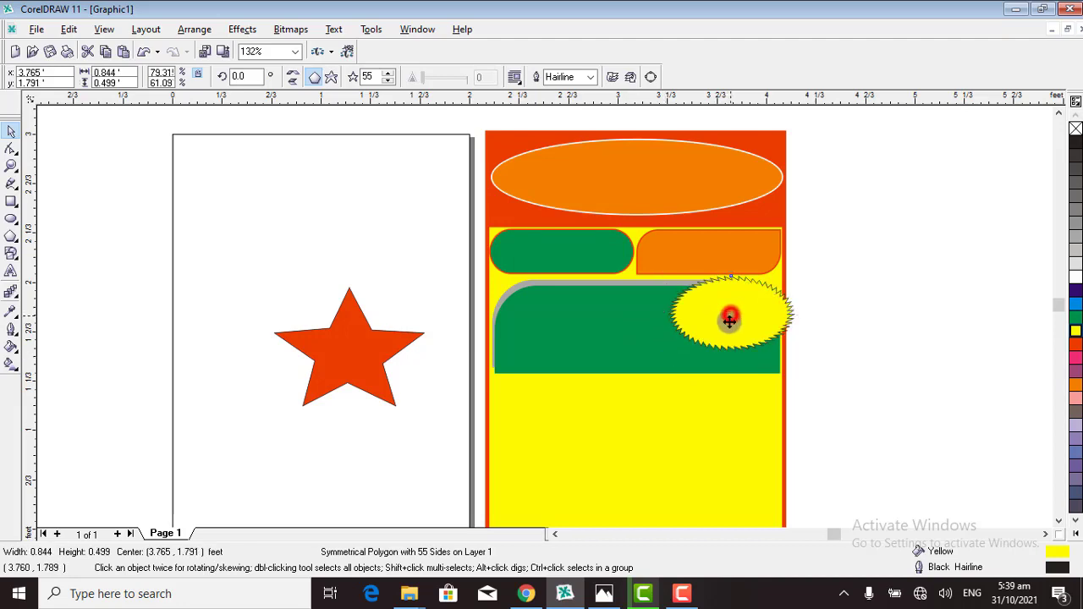
left_click_drag(730, 319, 713, 332)
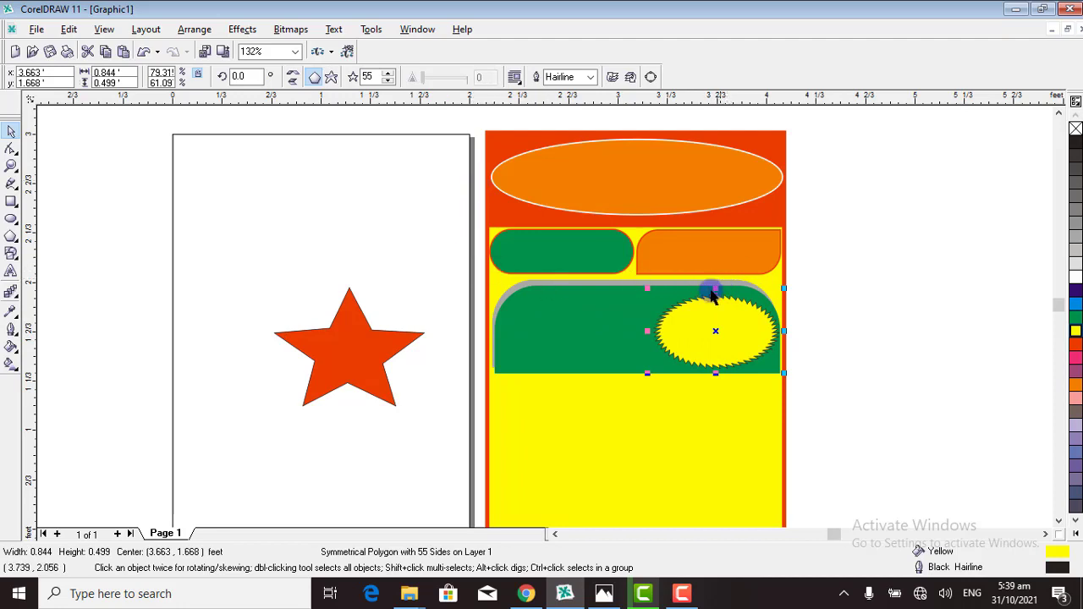
- Give the yellow toothed oval a cyan outline 4.0 pt wide
right_click(1076, 307)
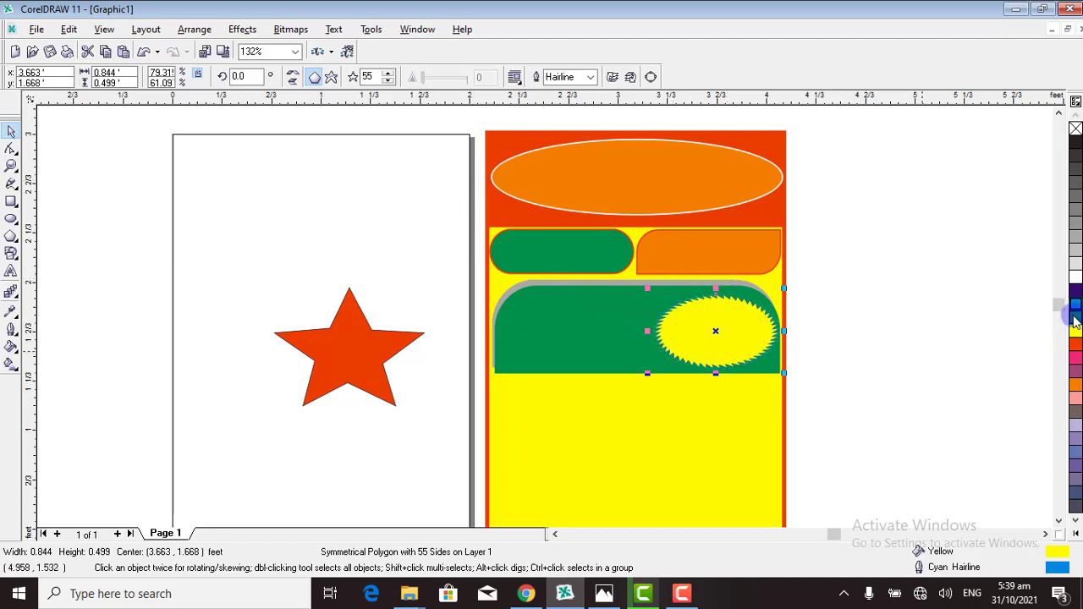
left_click(589, 78)
left_click(563, 150)
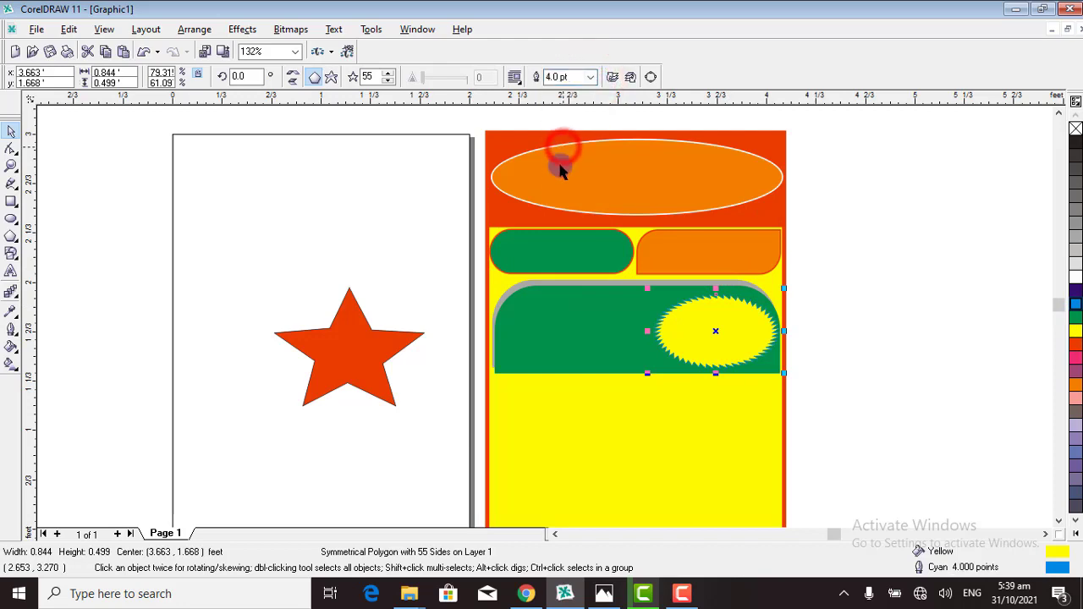
- Move the red star off the page into the empty area to the right of the poster
left_click(365, 354)
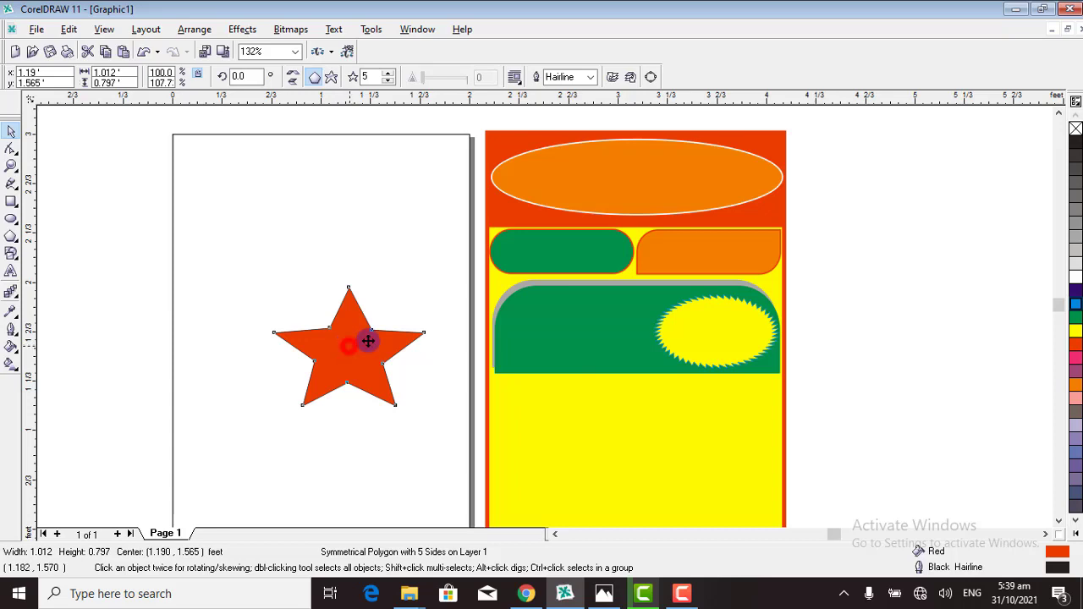
left_click_drag(352, 343, 867, 221)
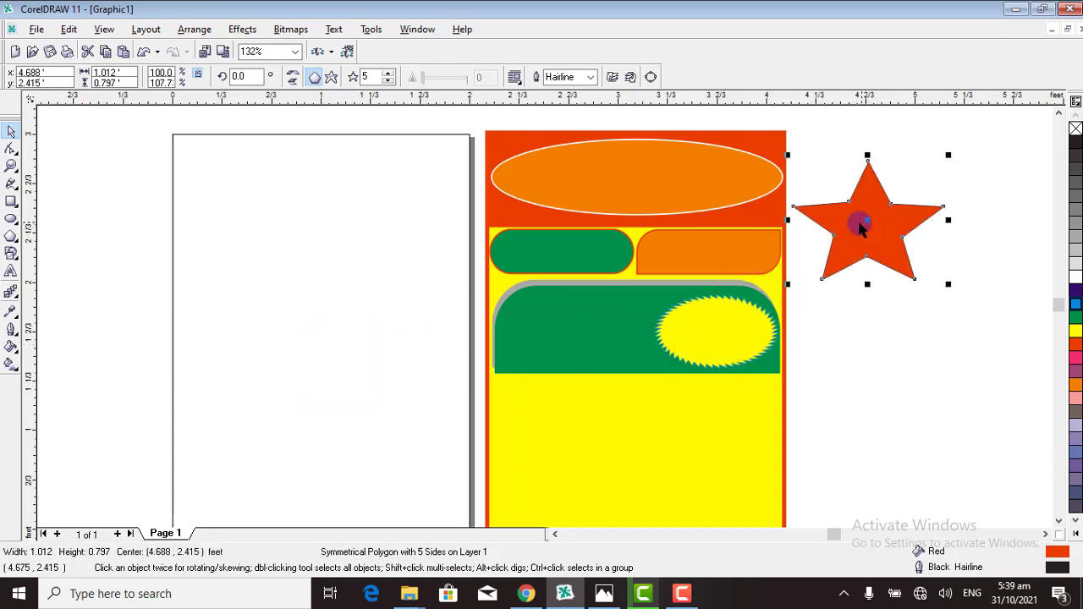
- Draw a Basic Shapes parallelogram about 1.022 by 0.257 feet below the poster's large green panel and fill it red
left_click(11, 254)
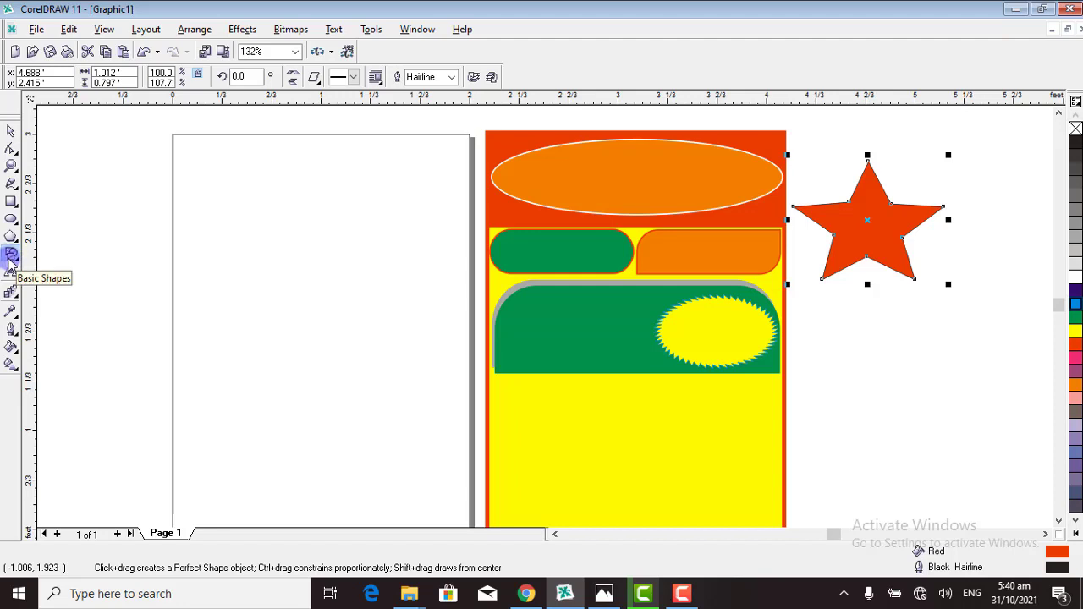
left_click(318, 76)
left_click(316, 77)
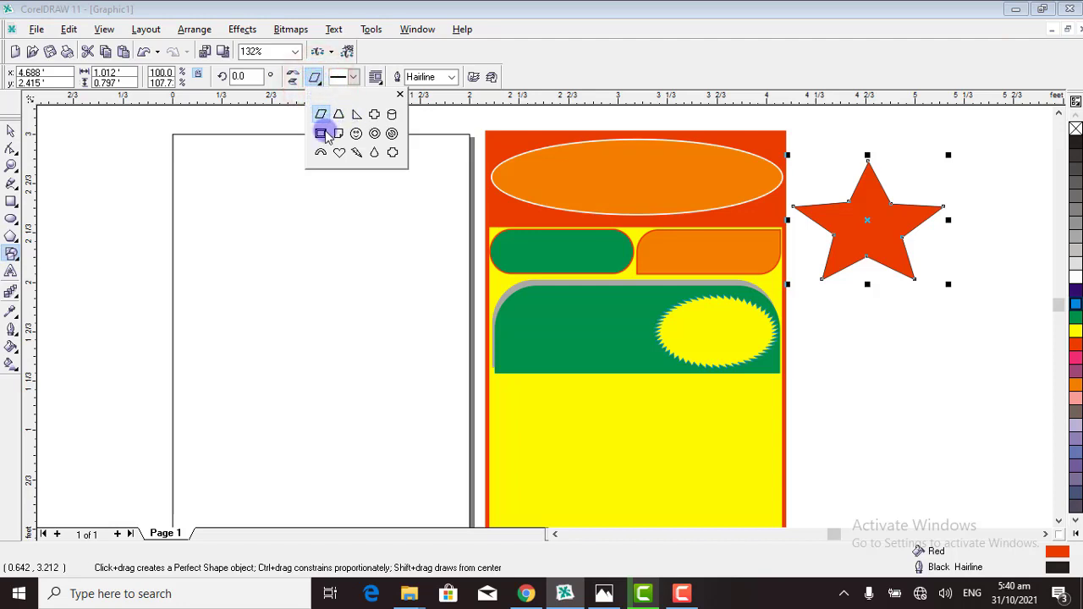
left_click(321, 116)
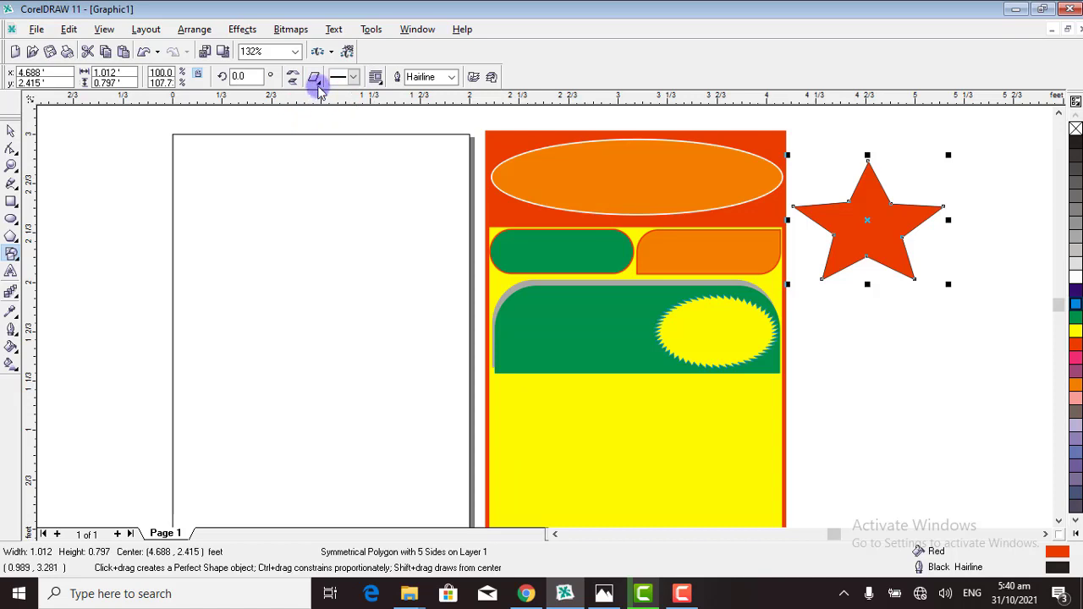
left_click_drag(504, 387, 661, 427)
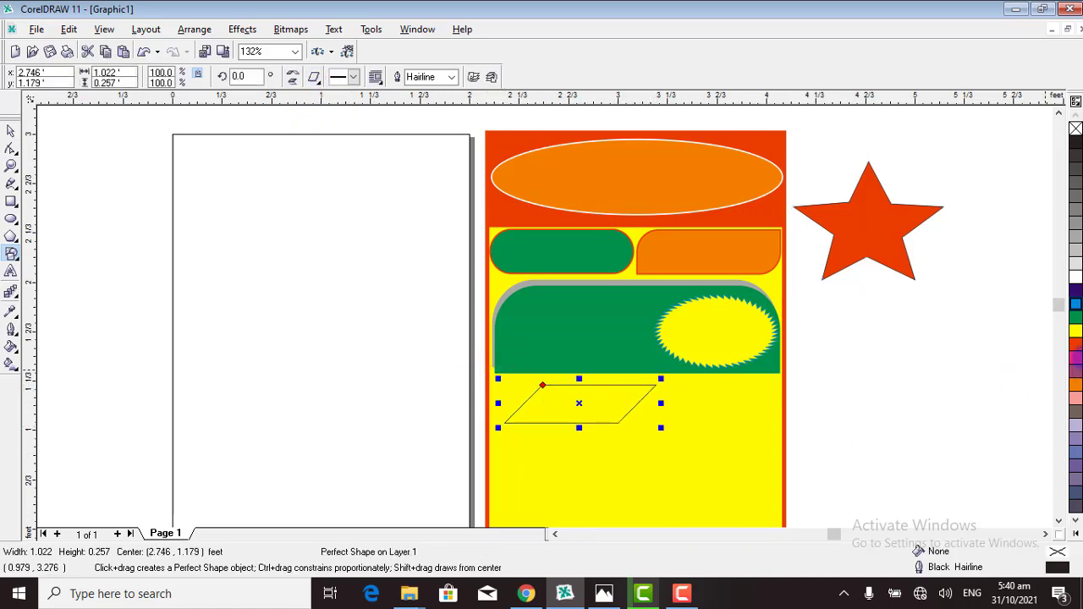
left_click(1076, 345)
- Place a copy of the red parallelogram directly to its right, inside the poster's edge
left_click(581, 405)
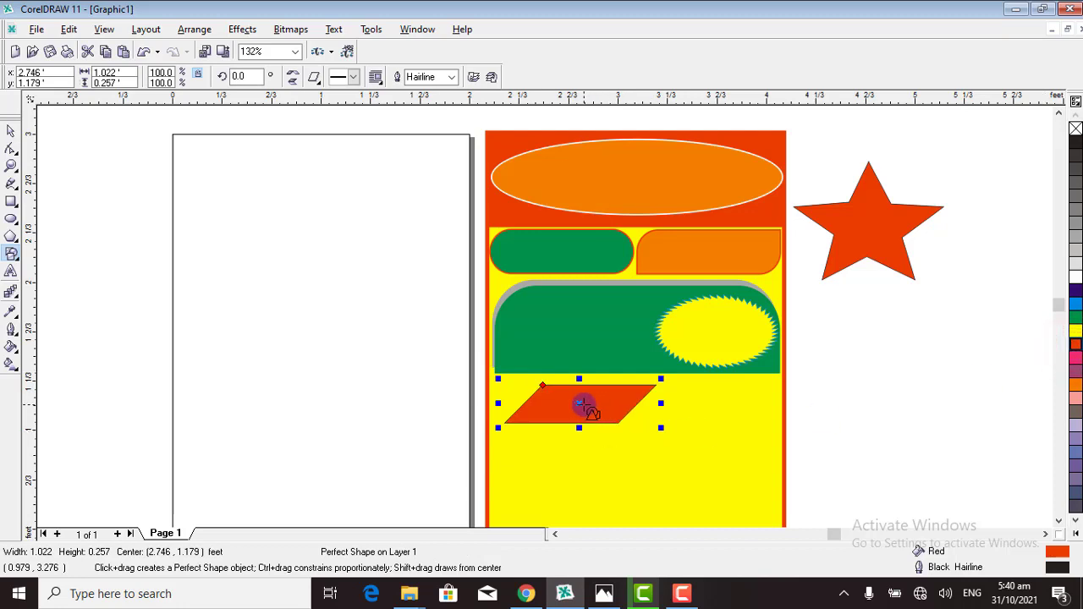
left_click_drag(583, 404, 710, 405)
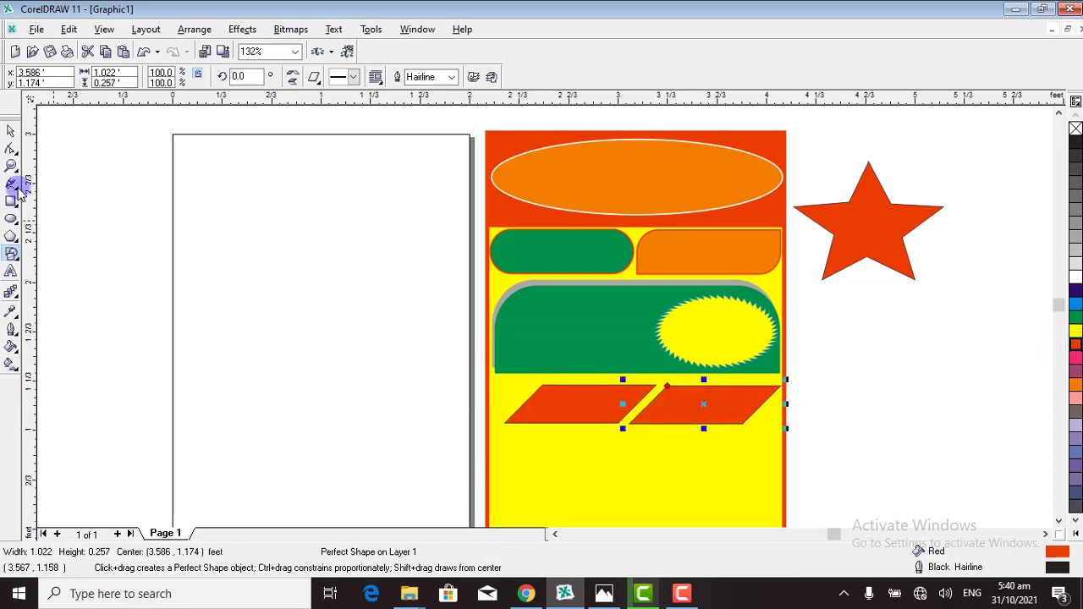
- Copy the pair of red parallelograms into a second row directly below and fill the copies with cyan
left_click(13, 131)
left_click_drag(825, 365, 429, 452)
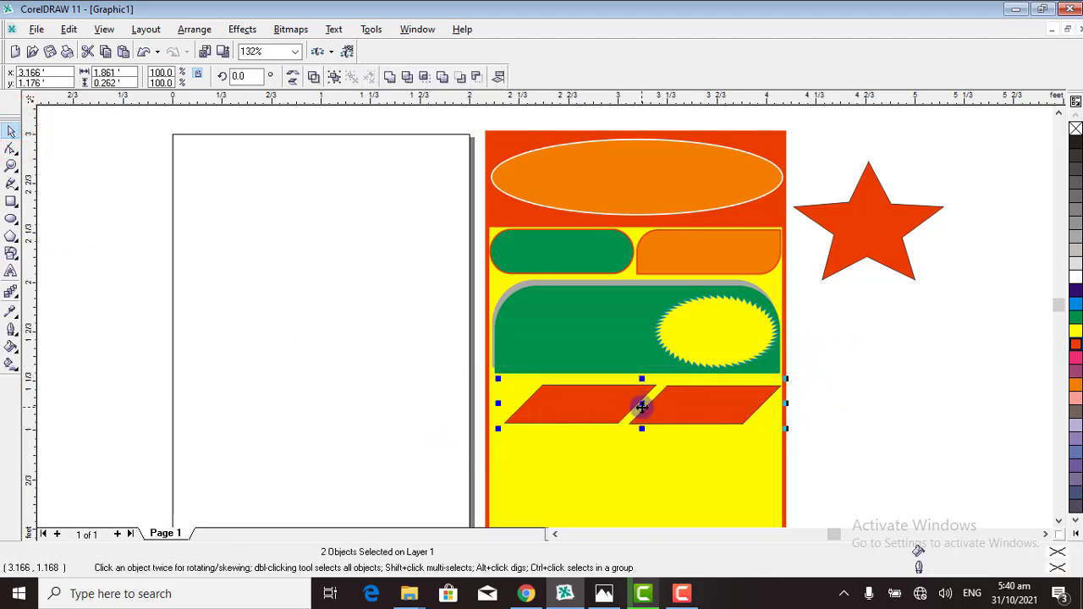
left_click_drag(642, 404, 629, 453)
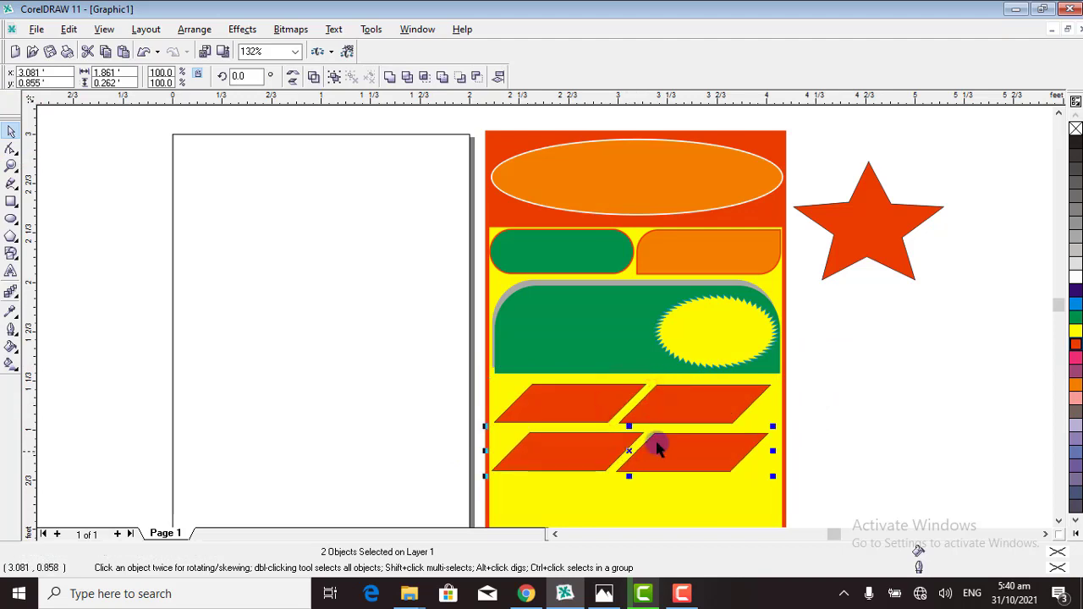
left_click(1076, 303)
left_click(931, 349)
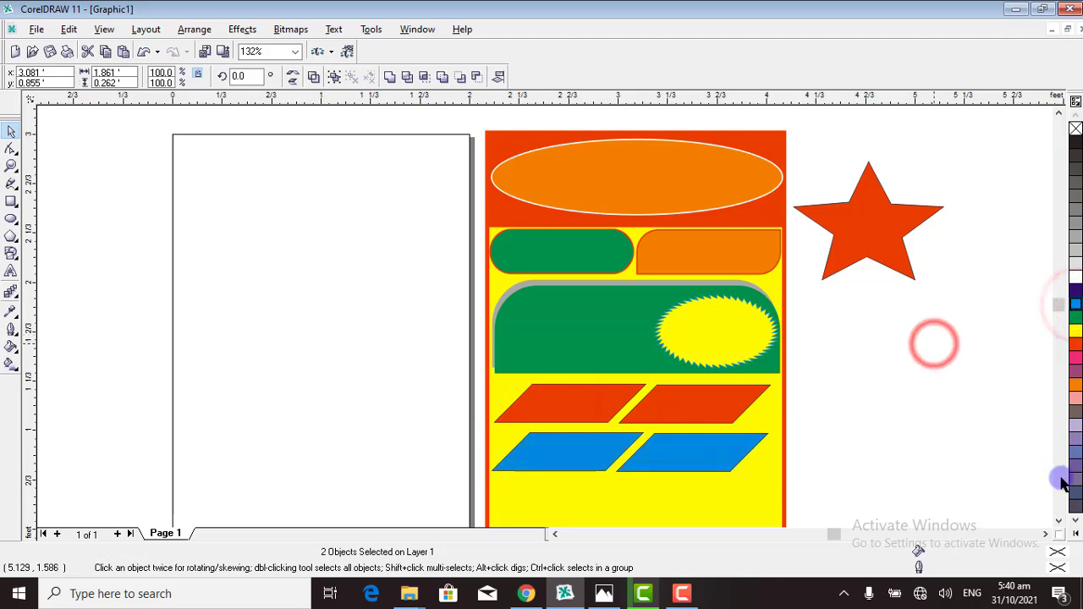
left_click(1060, 522)
left_click(1060, 522)
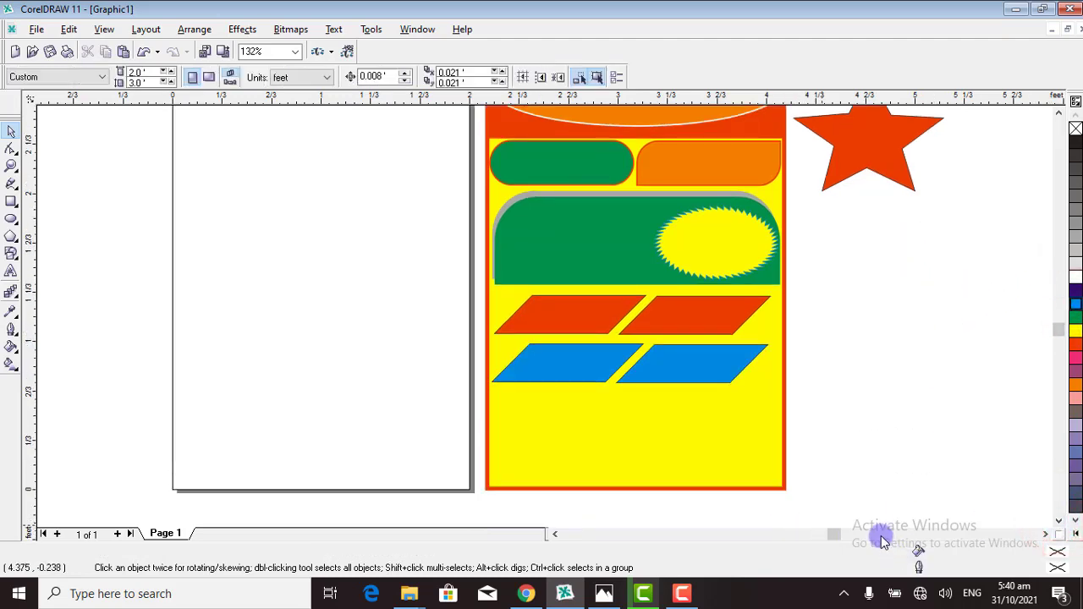
left_click(682, 593)
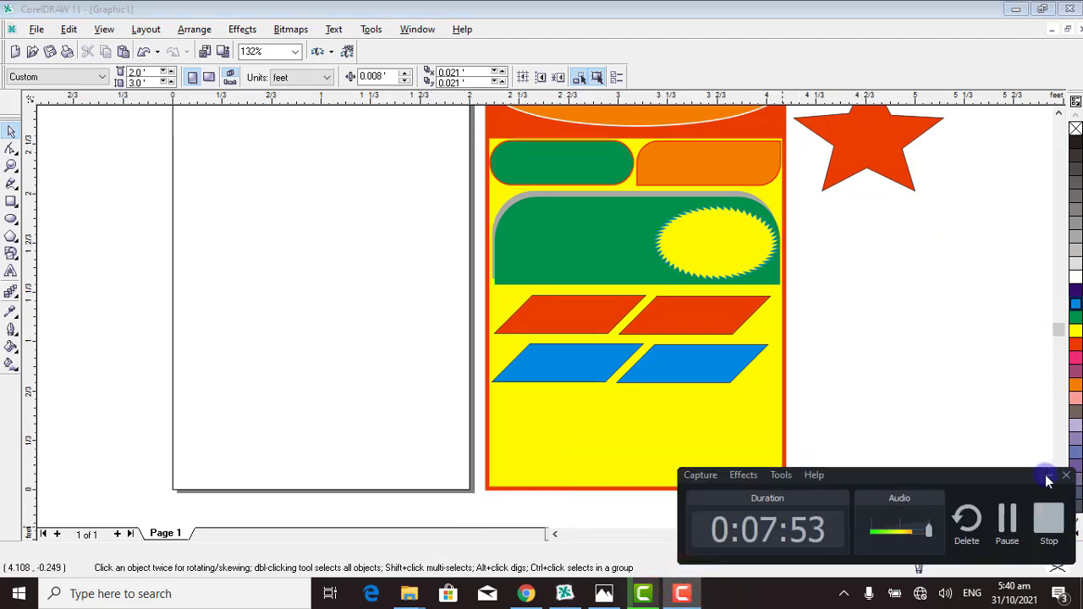
left_click(1048, 479)
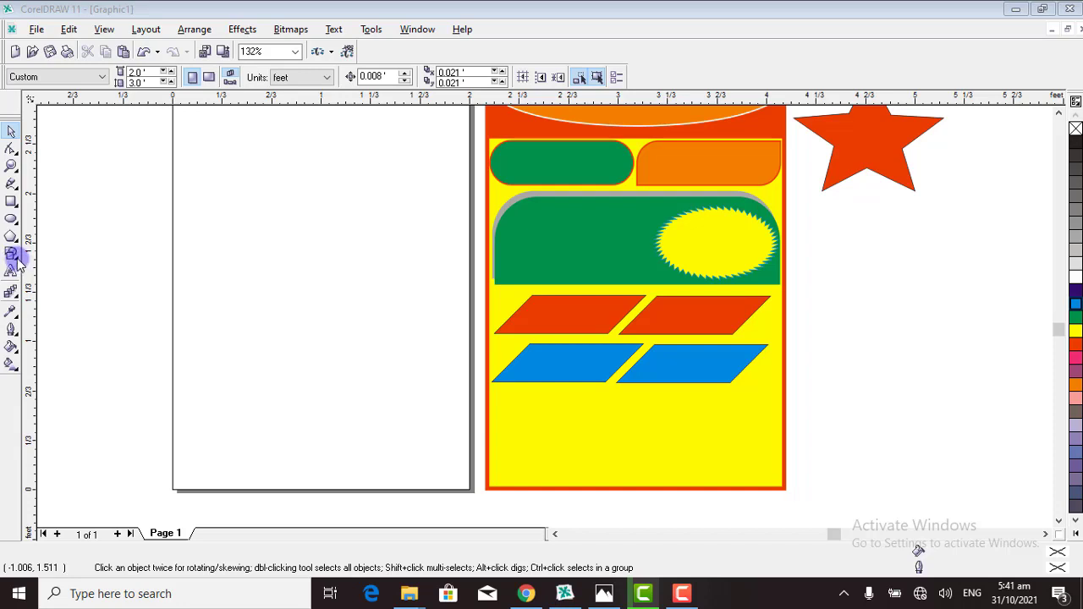
left_click(12, 254)
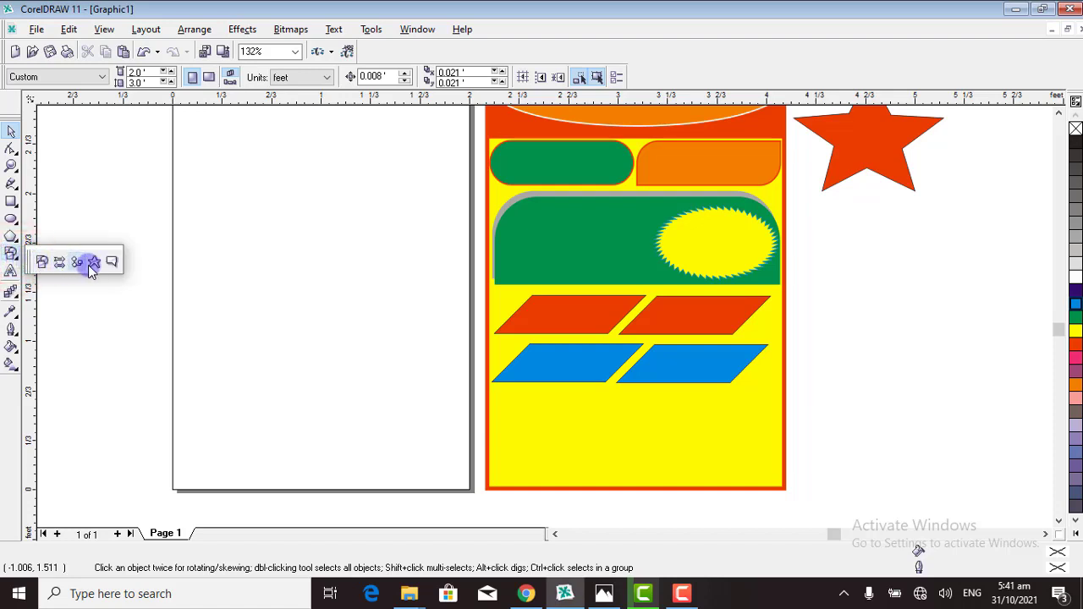
left_click(12, 201)
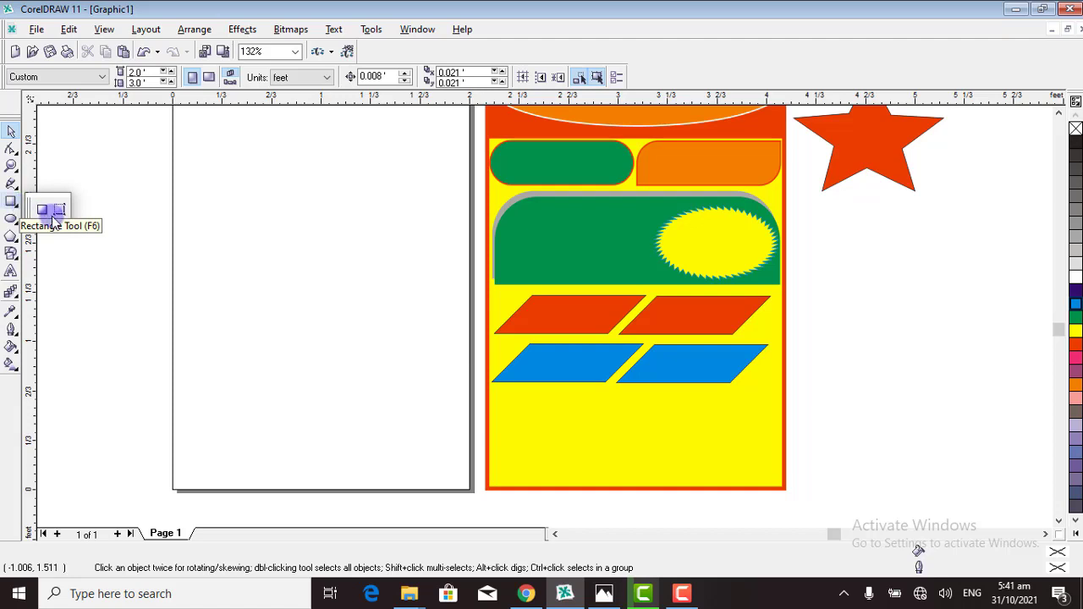
left_click(14, 218)
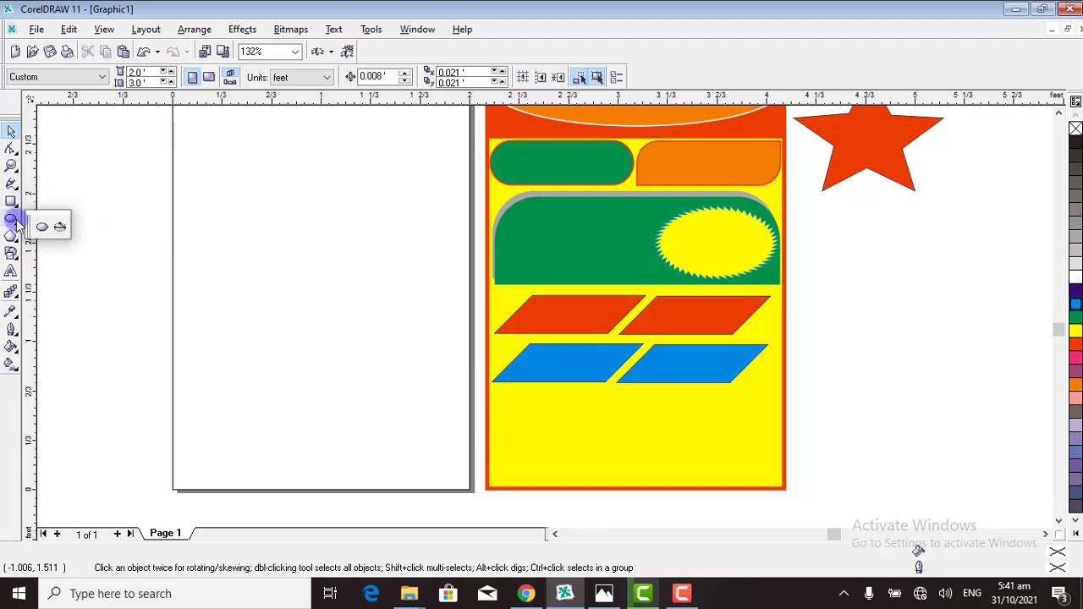
left_click(49, 226)
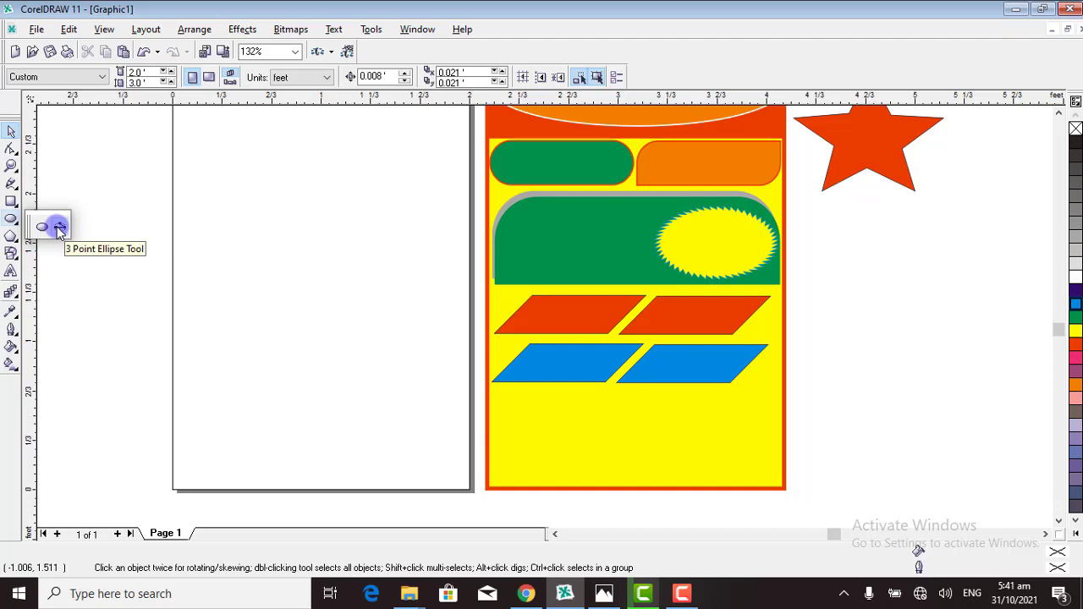
left_click(13, 238)
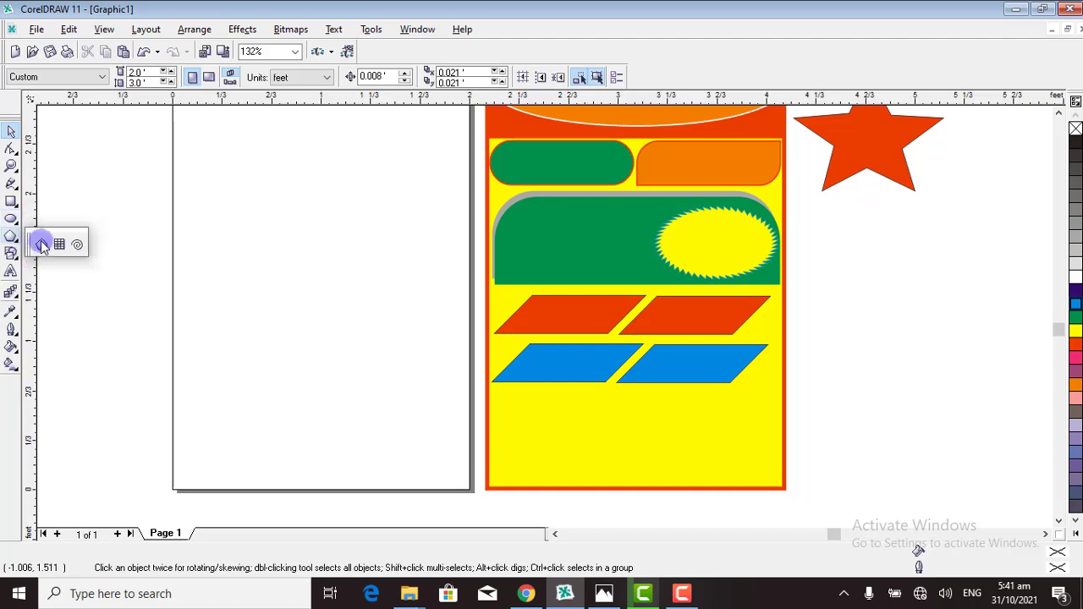
left_click(59, 246)
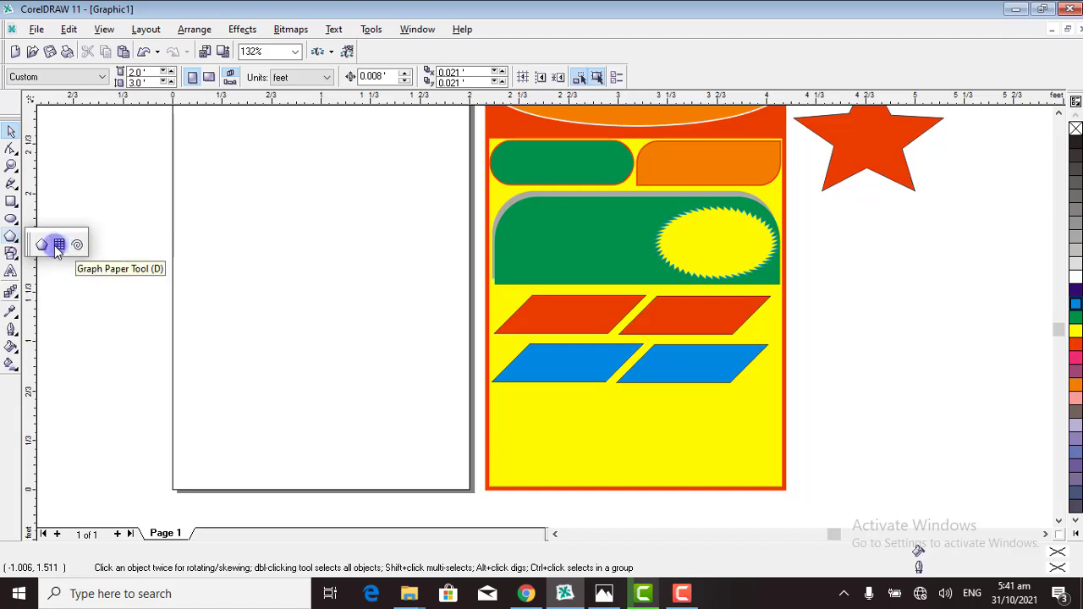
left_click(10, 241)
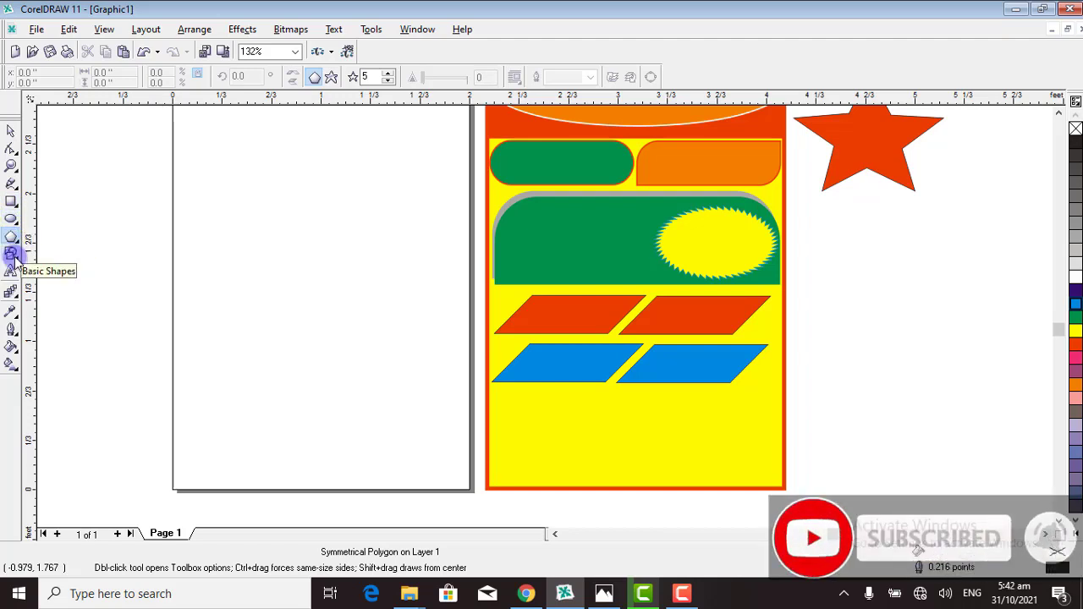
left_click(14, 203)
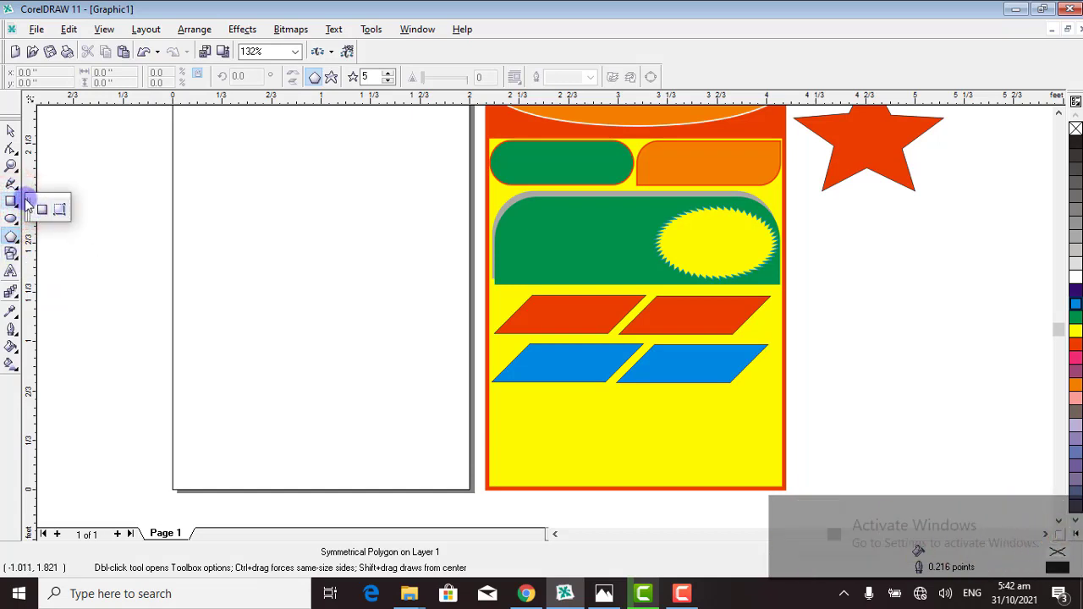
left_click(16, 203)
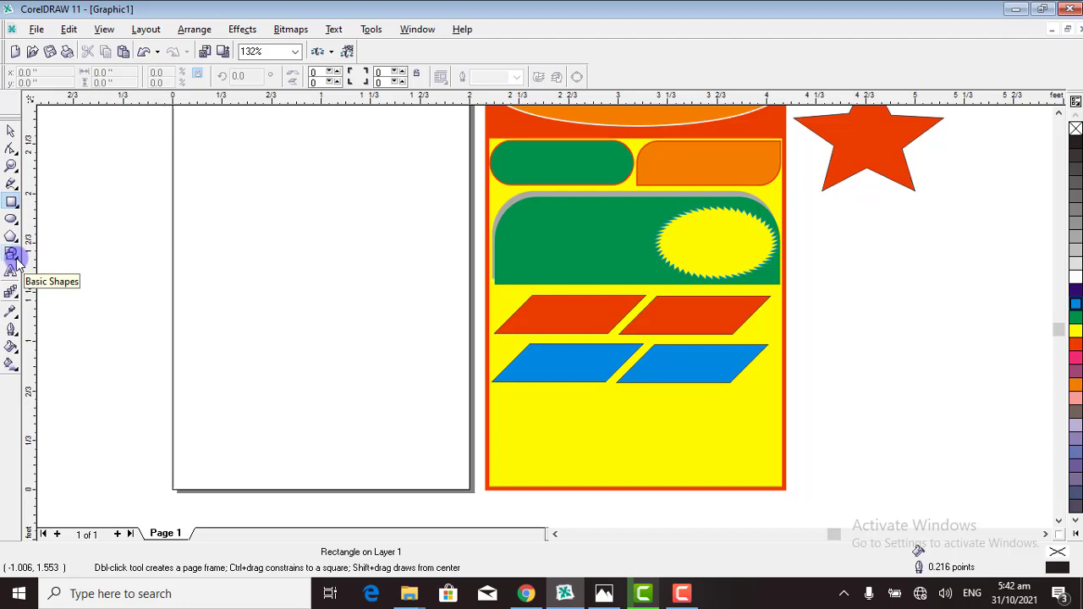
- Draw a left-pointing Arrow Shapes arrow about 0.15 by 0.112 feet below the right-hand cyan parallelogram and fill it blue
left_click(15, 258)
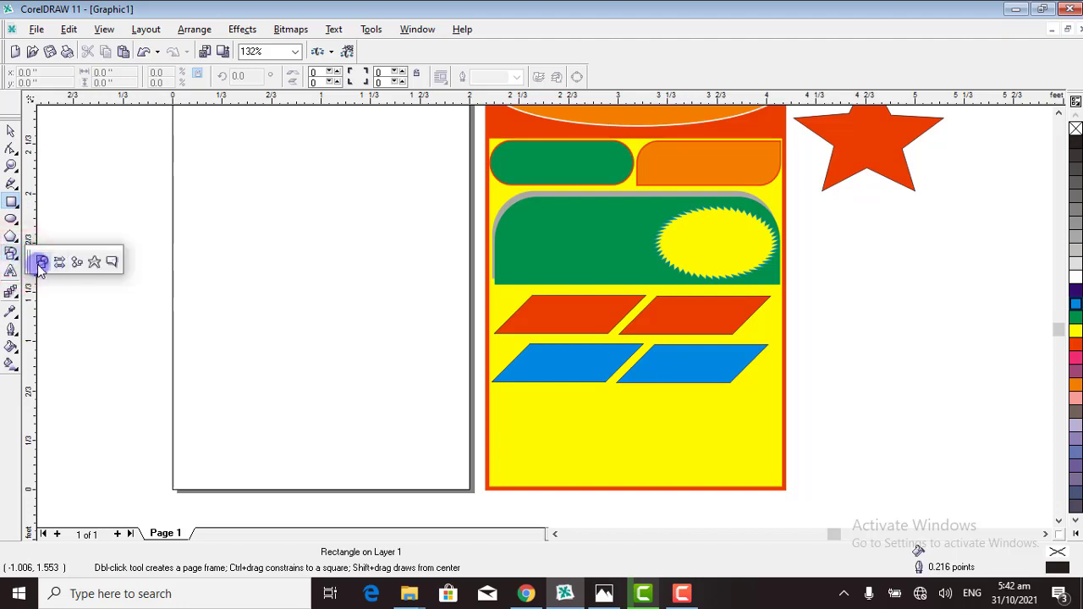
left_click(58, 265)
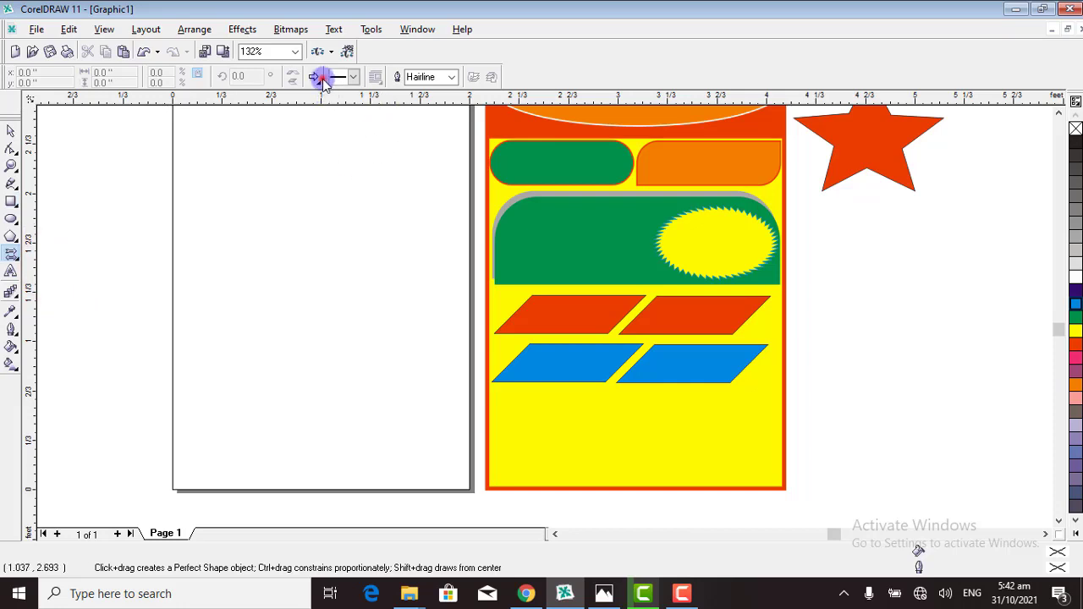
left_click(315, 77)
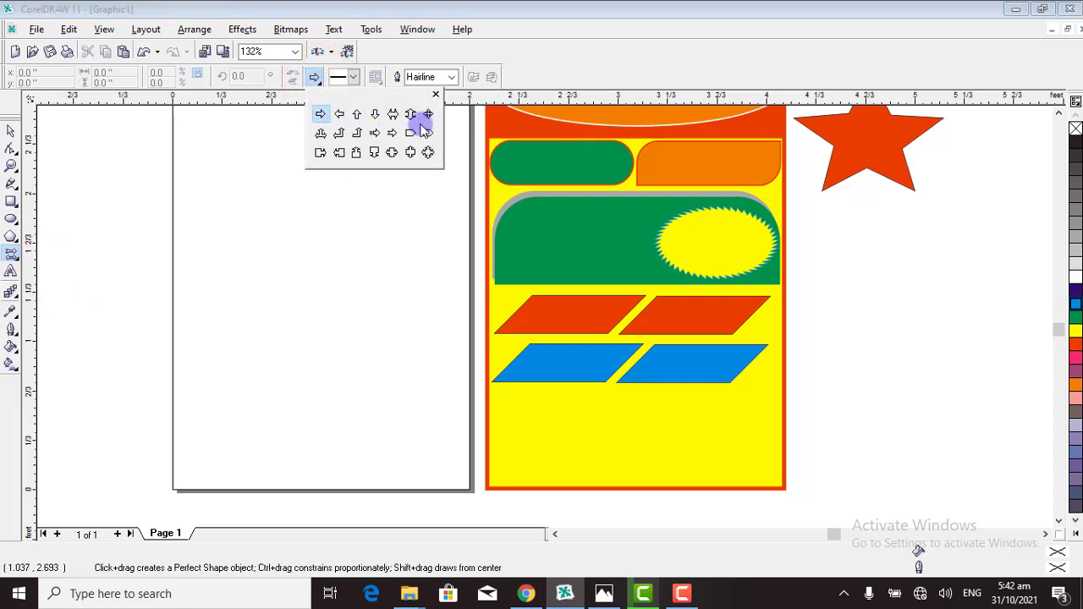
left_click(359, 134)
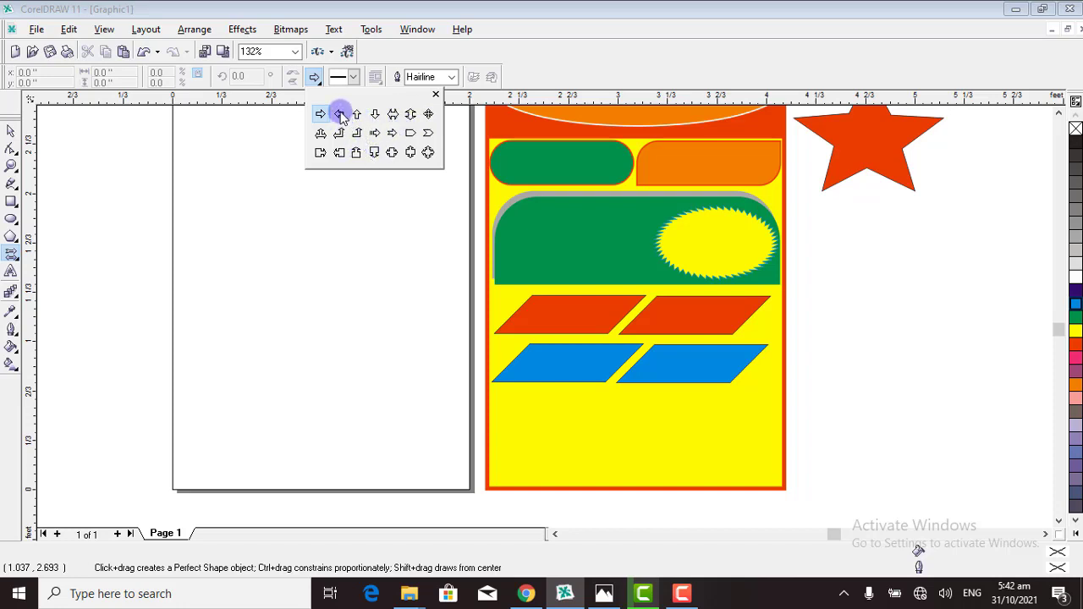
left_click(339, 114)
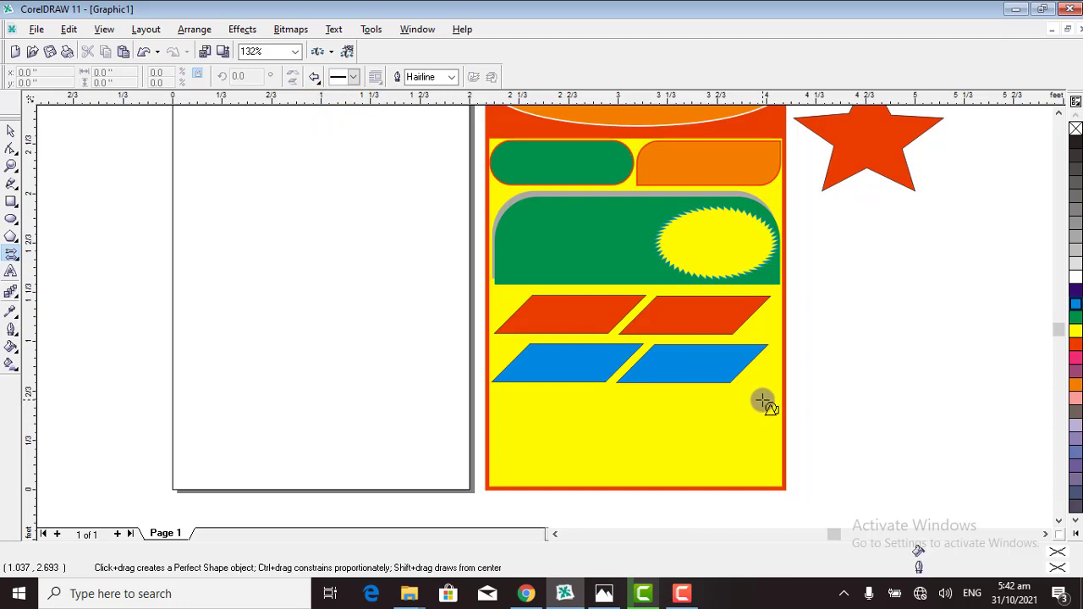
left_click_drag(762, 401, 734, 420)
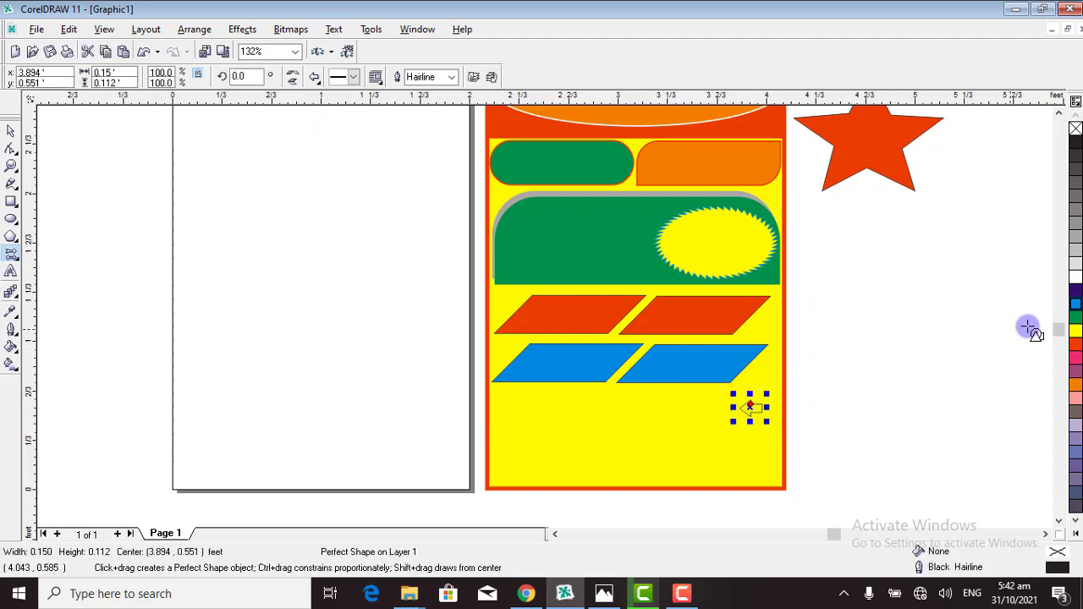
left_click(1076, 292)
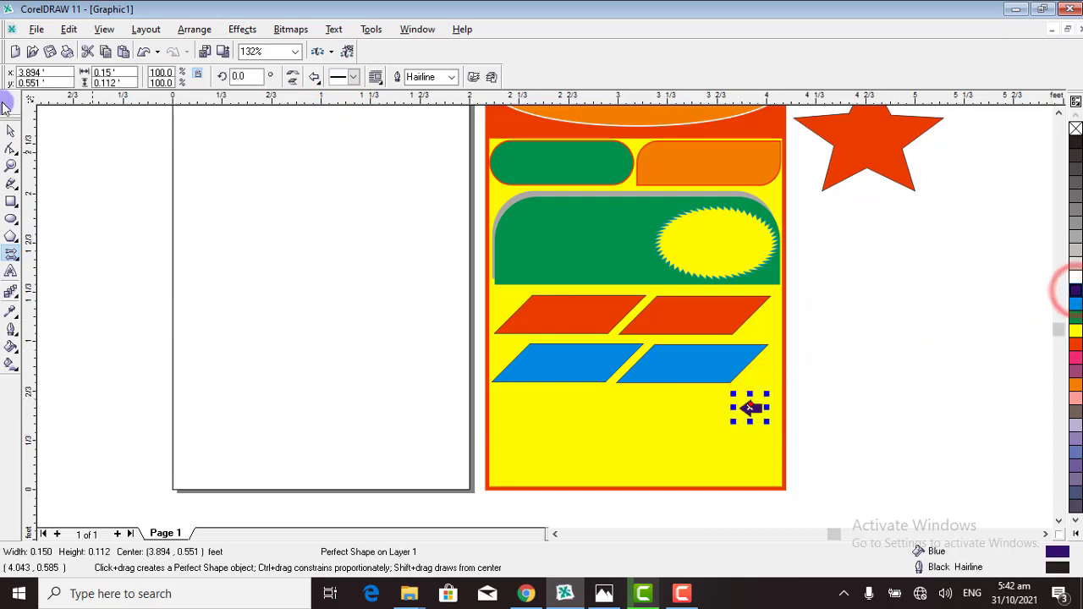
left_click(11, 131)
left_click(396, 318)
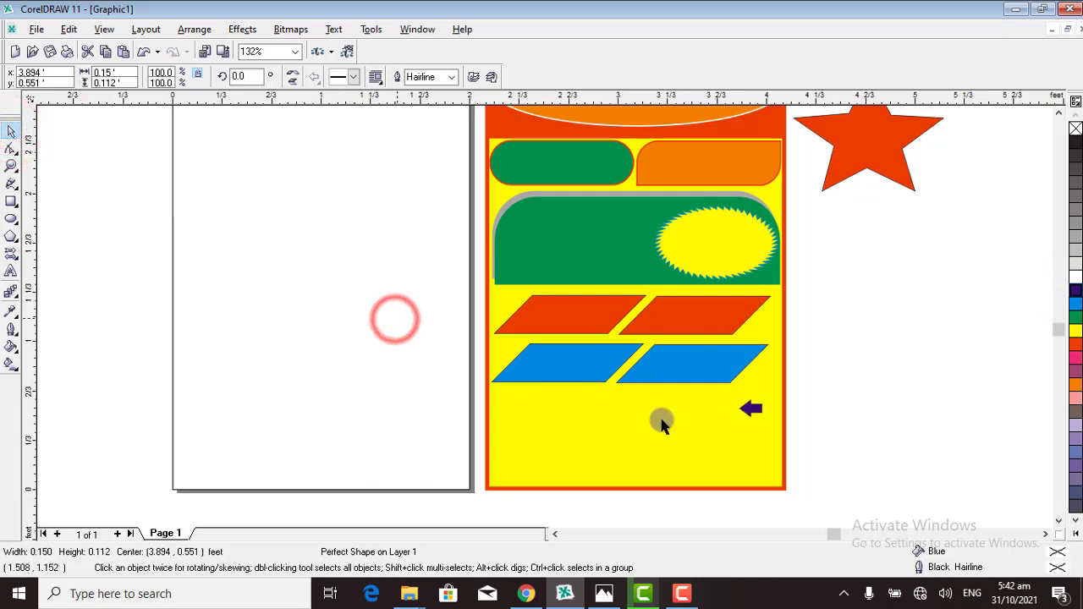
- Duplicate the blue arrow downward into an evenly spaced vertical column of five near the poster's lower right edge
left_click(11, 164)
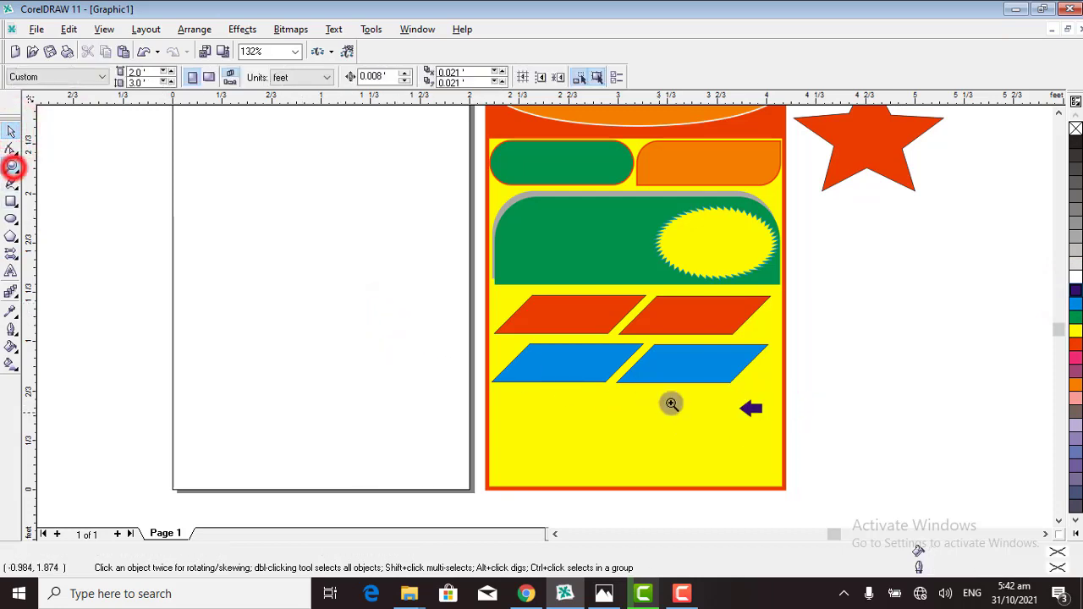
left_click(468, 358)
left_click_drag(833, 514, 826, 512)
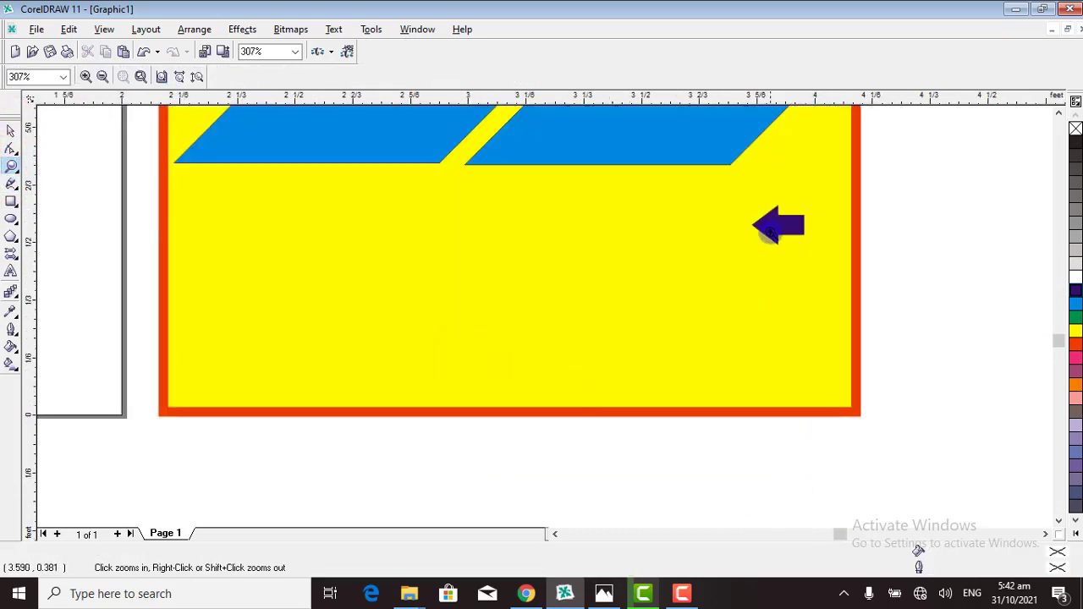
left_click(8, 131)
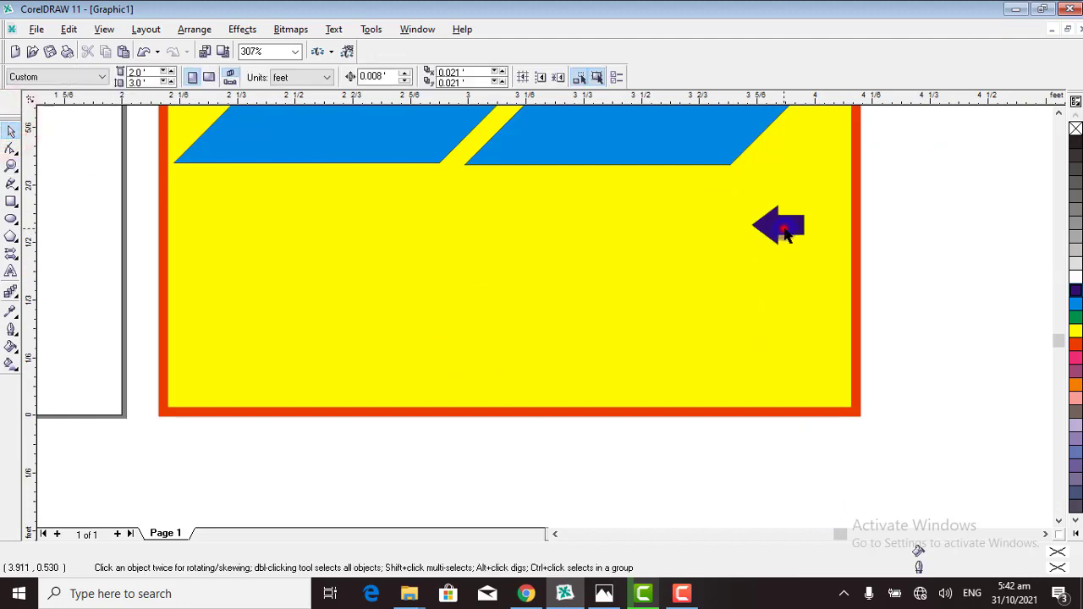
left_click(786, 233)
left_click_drag(786, 233, 787, 382)
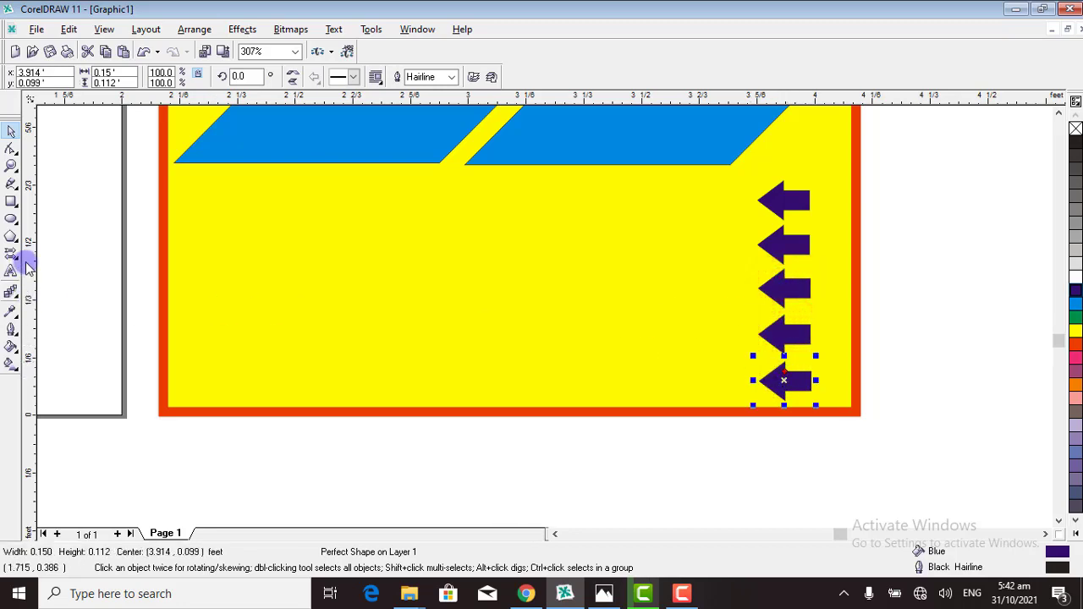
- Draw a vertical double-headed arrow about 0.197 by 0.568 feet just left of the blue arrow column and fill it red
left_click(314, 77)
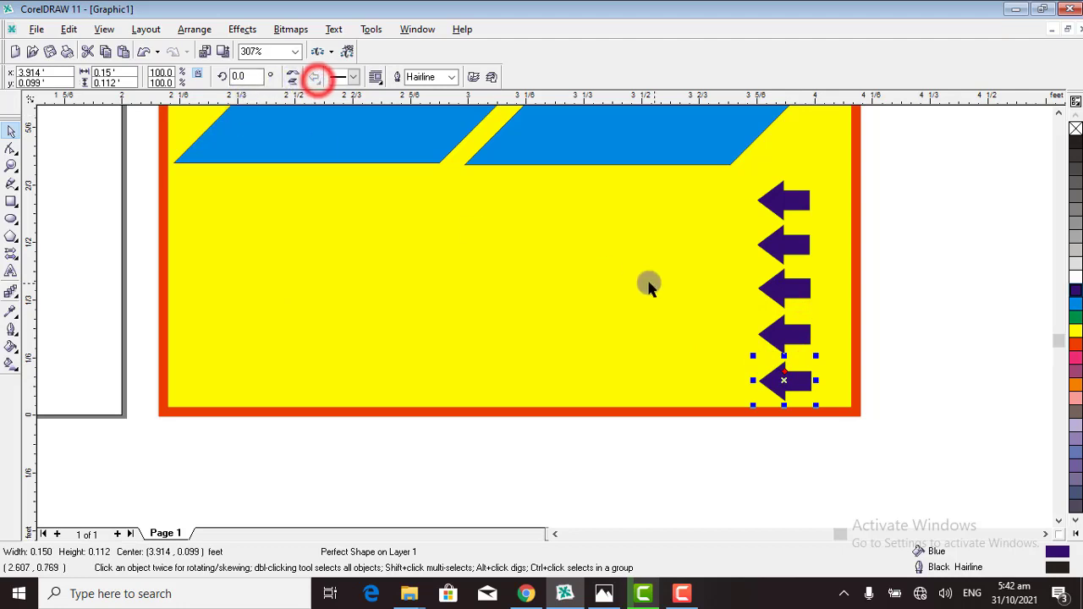
left_click(11, 252)
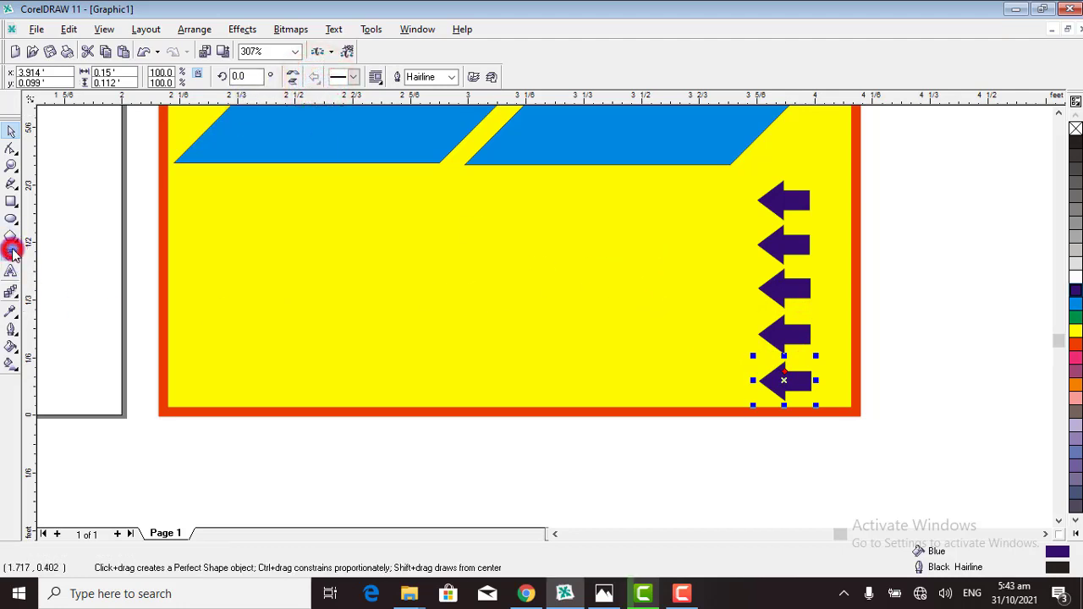
left_click(313, 78)
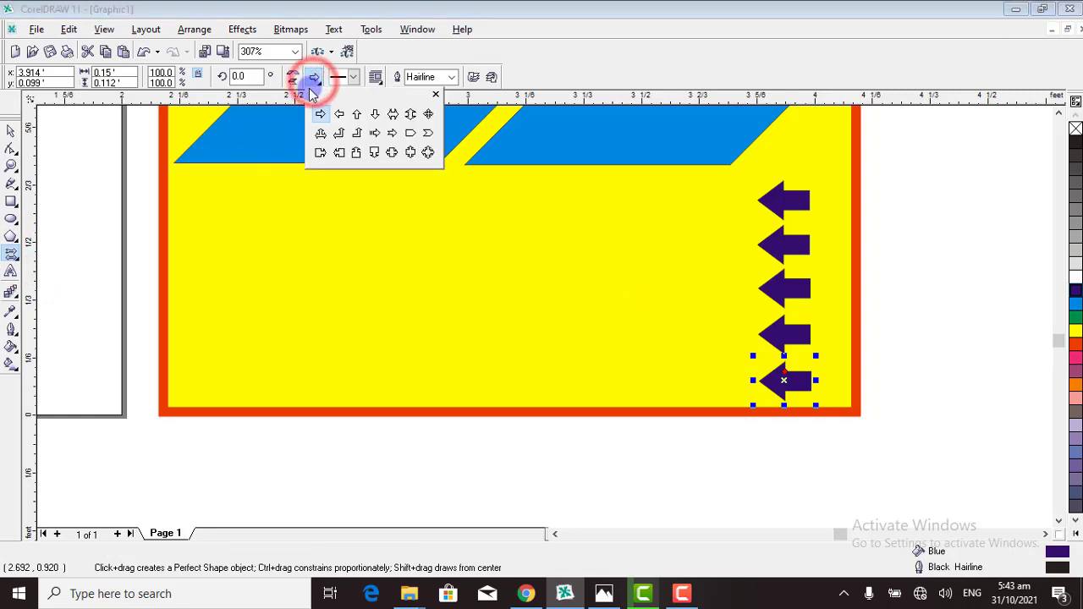
left_click(411, 116)
left_click_drag(680, 199, 751, 397)
left_click(1073, 350)
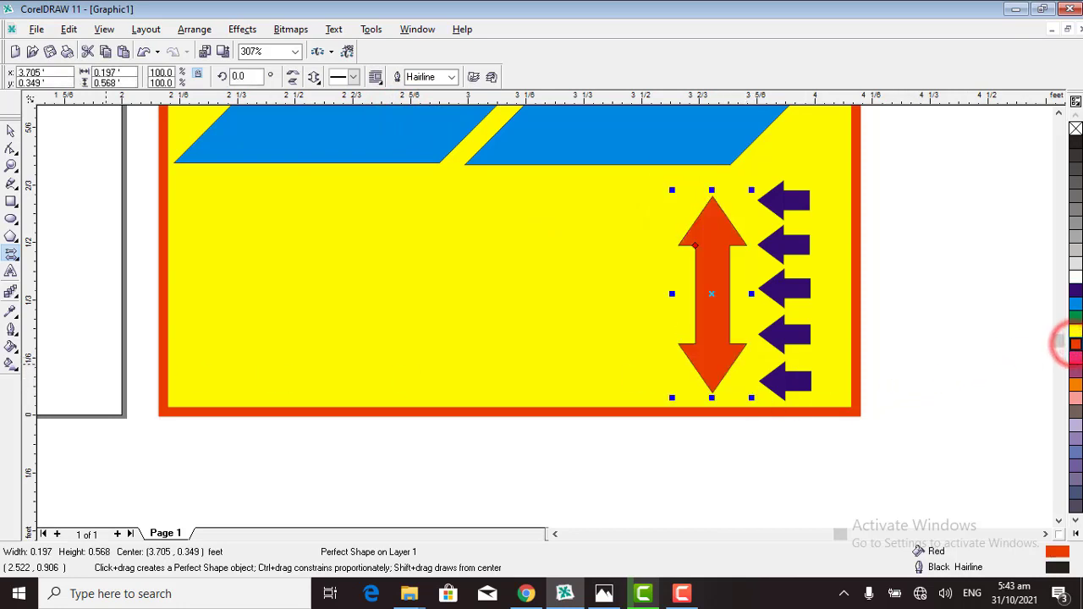
- Draw a rounded-rectangle callout about 1.158 by 0.575 feet in the empty yellow area left of the red double-headed arrow
left_click(11, 253)
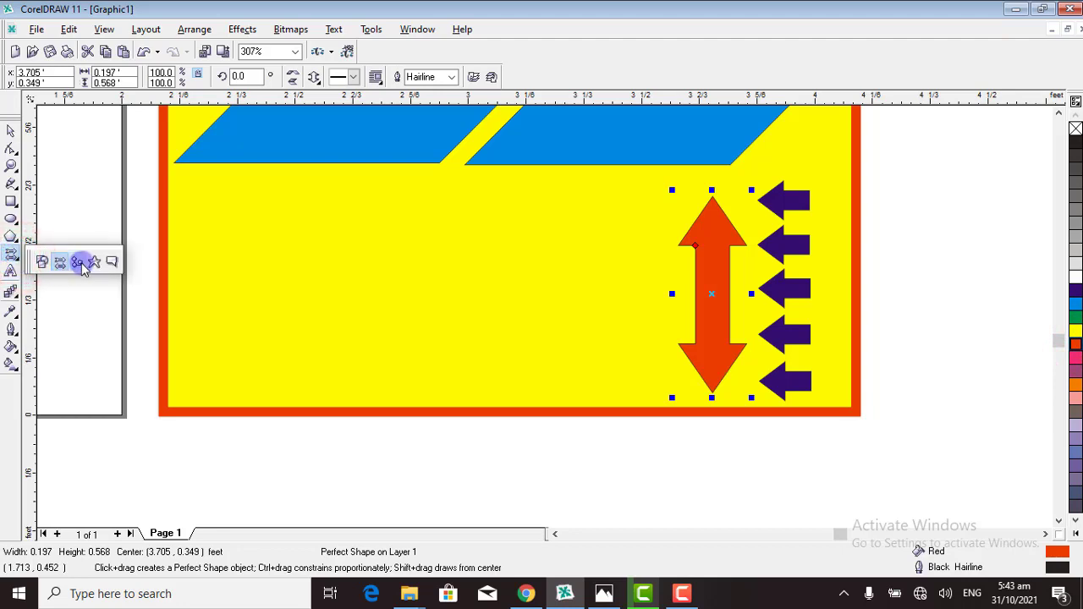
left_click(110, 264)
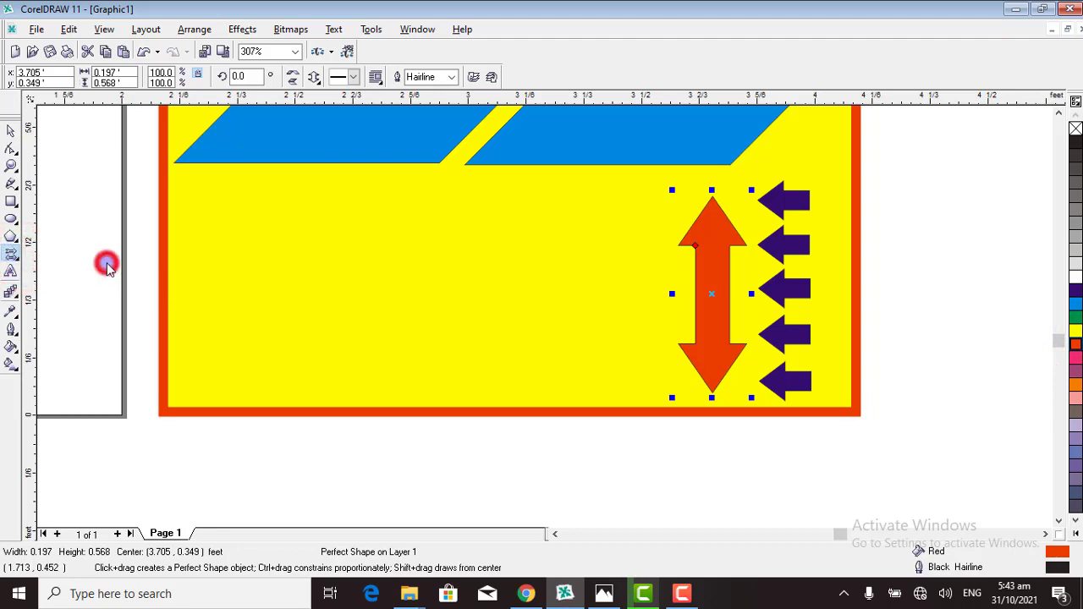
left_click(314, 77)
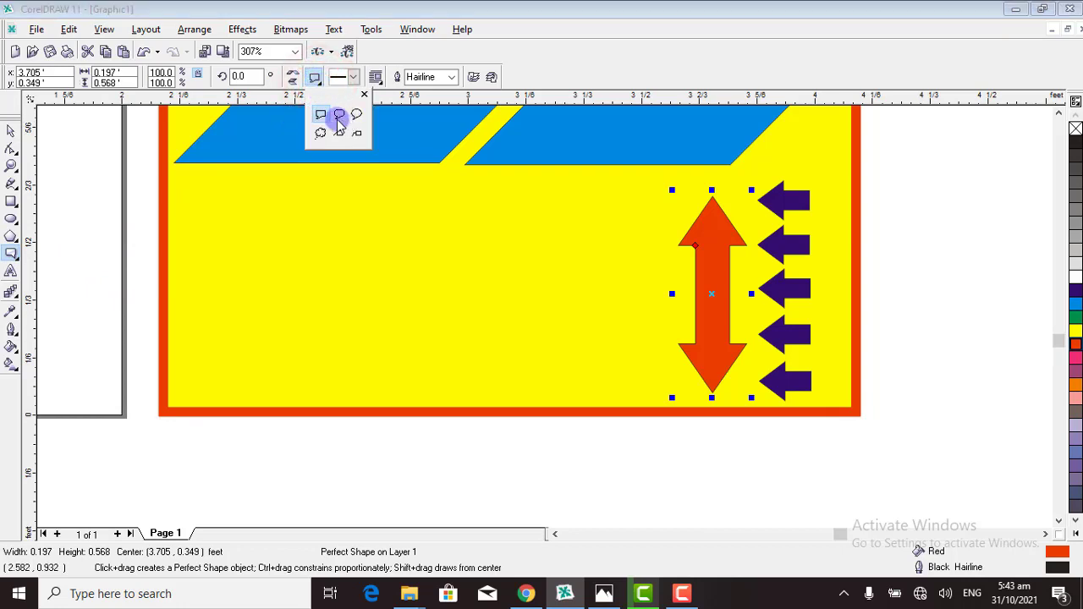
left_click(339, 114)
left_click_drag(258, 194, 663, 394)
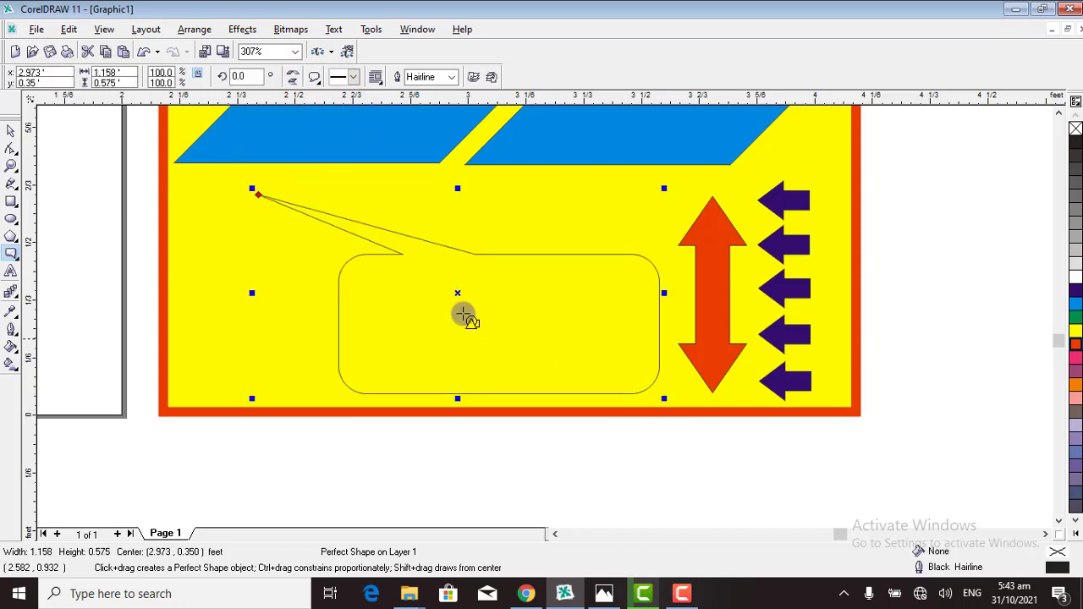
- Move the callout up and slightly left so its tail meets the left cyan parallelogram, and fill it green
left_click_drag(461, 293, 445, 260)
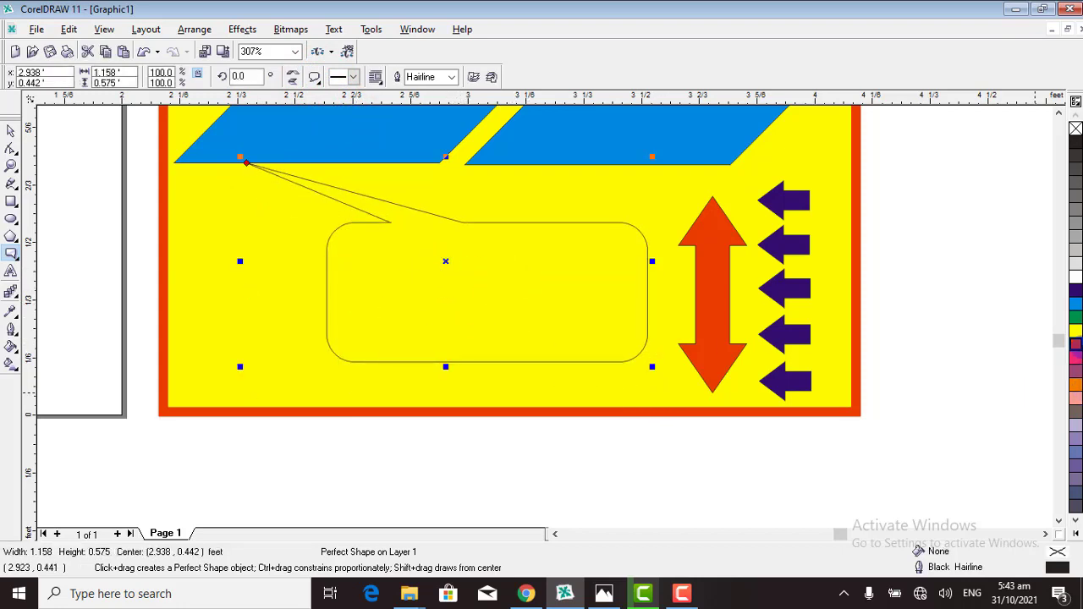
left_click(1076, 320)
left_click(1002, 307)
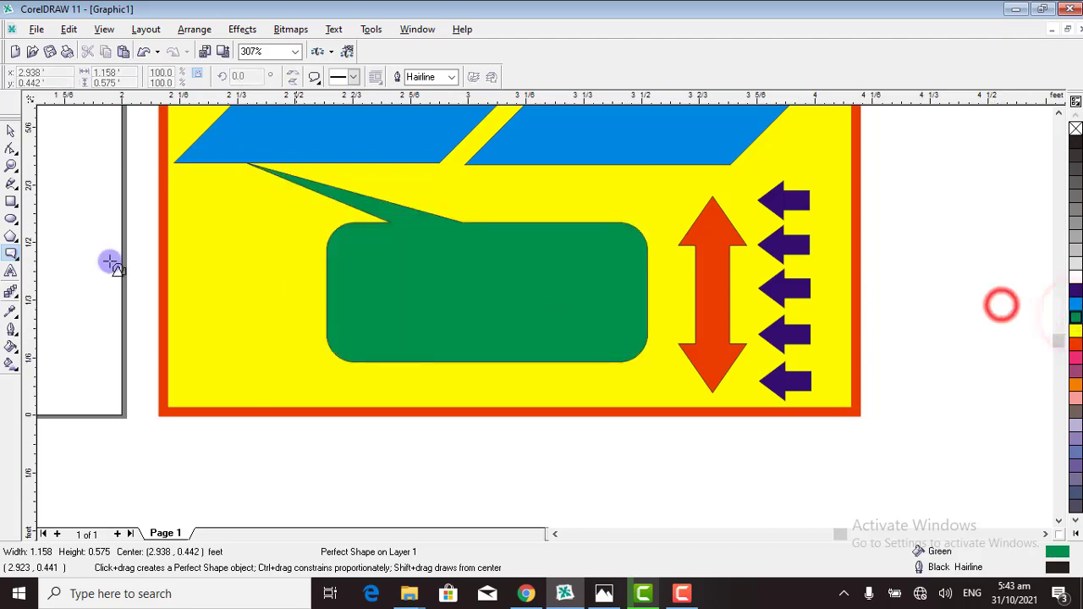
left_click(11, 257)
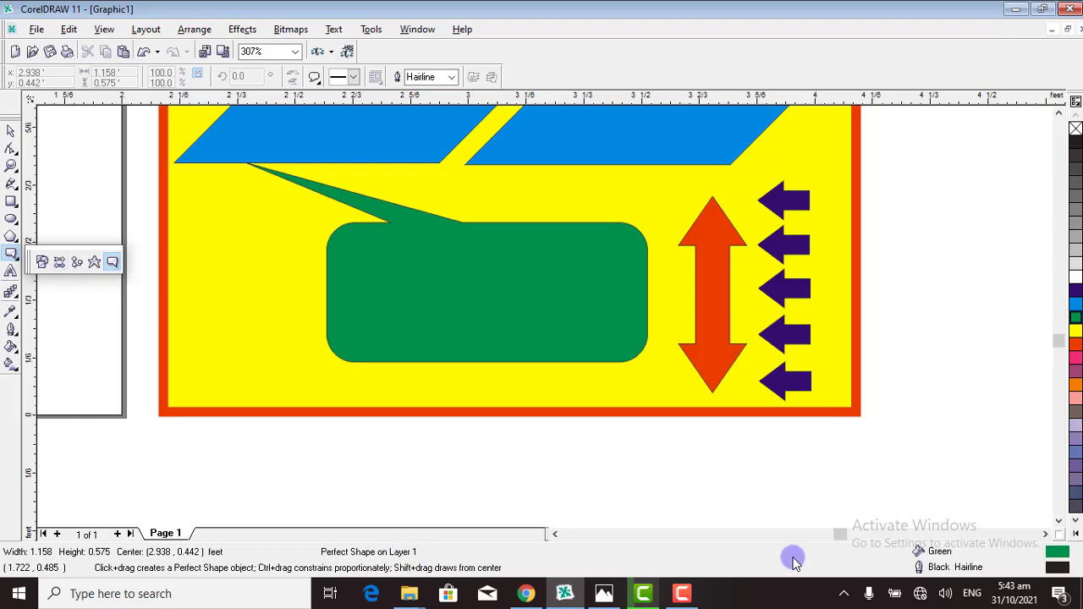
left_click(682, 597)
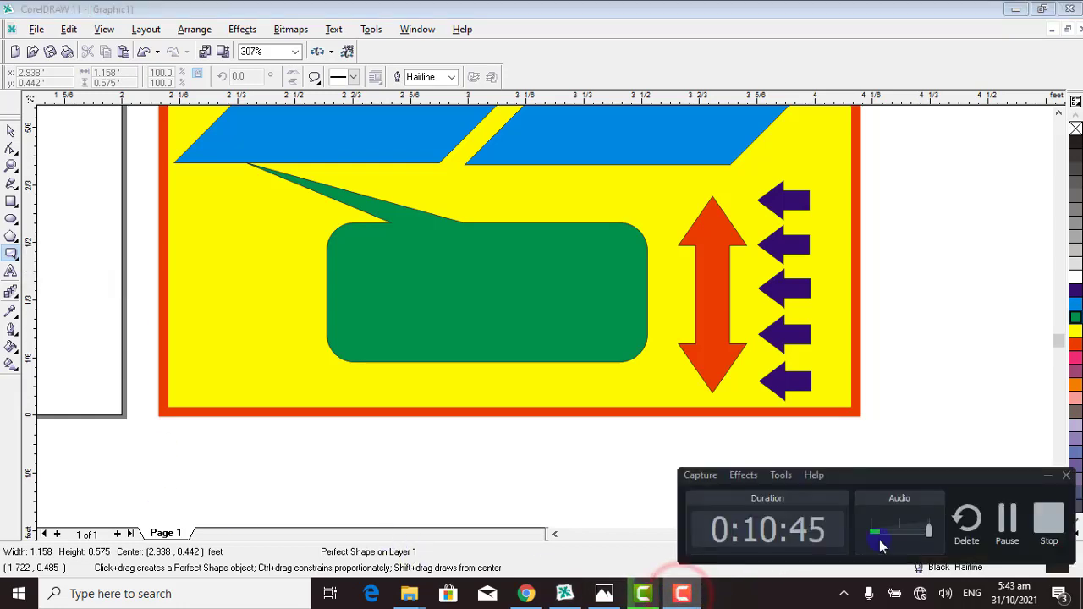
left_click(1043, 475)
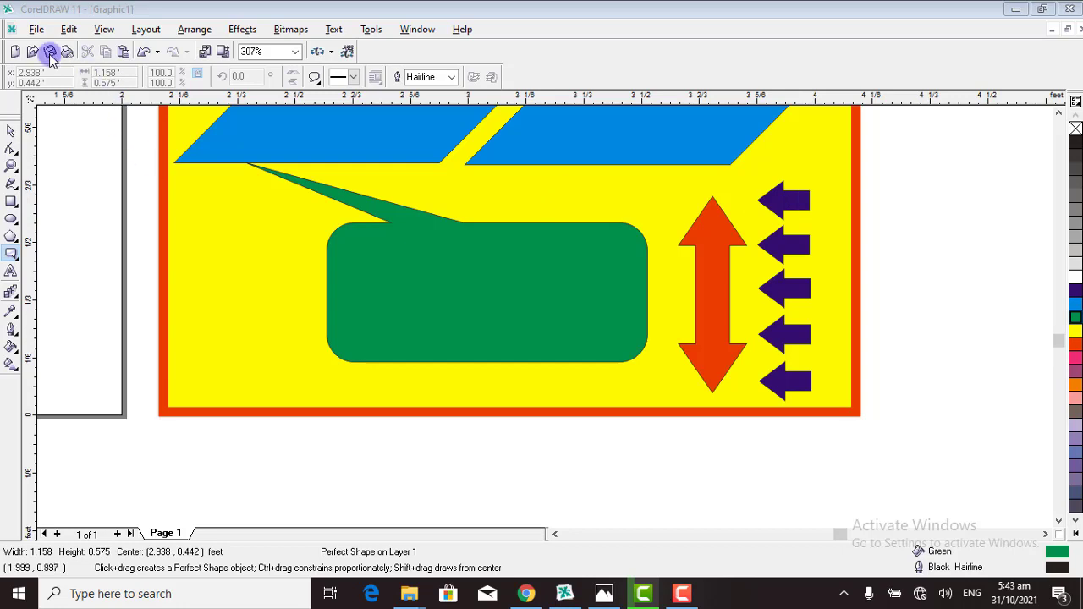
- Zoom out to 77% to review the poster's shapes together with the star beside it
left_click(11, 163)
left_click(43, 144)
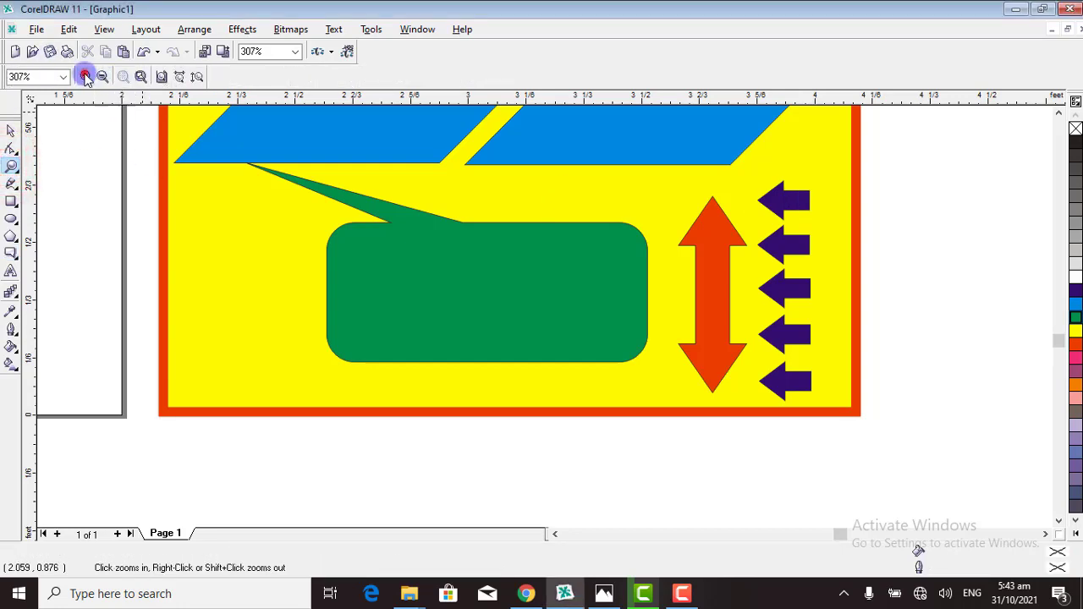
left_click(85, 76)
left_click(99, 76)
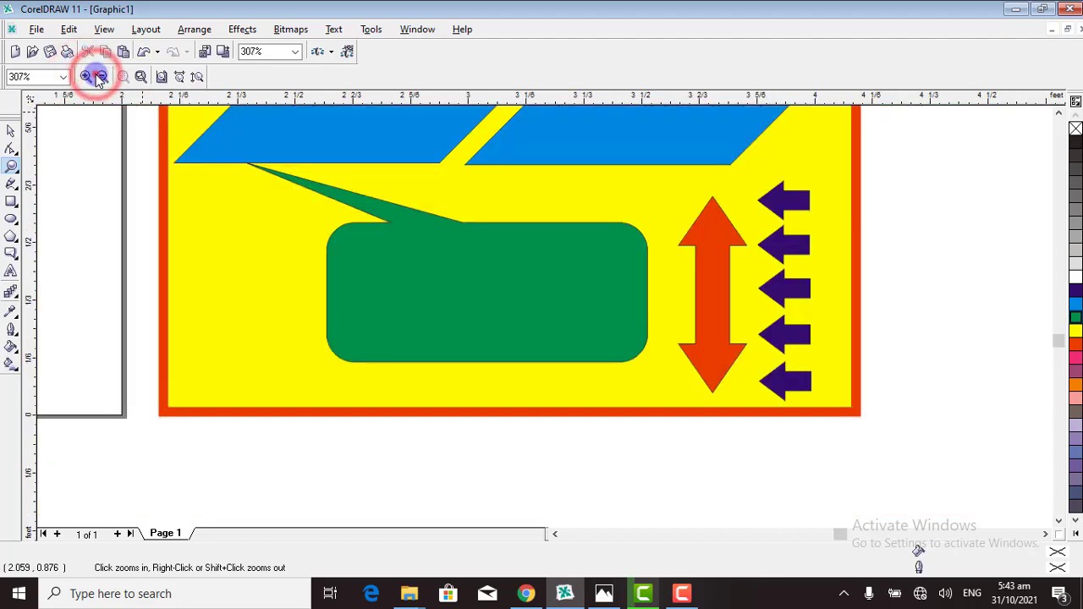
left_click(100, 77)
left_click(100, 77)
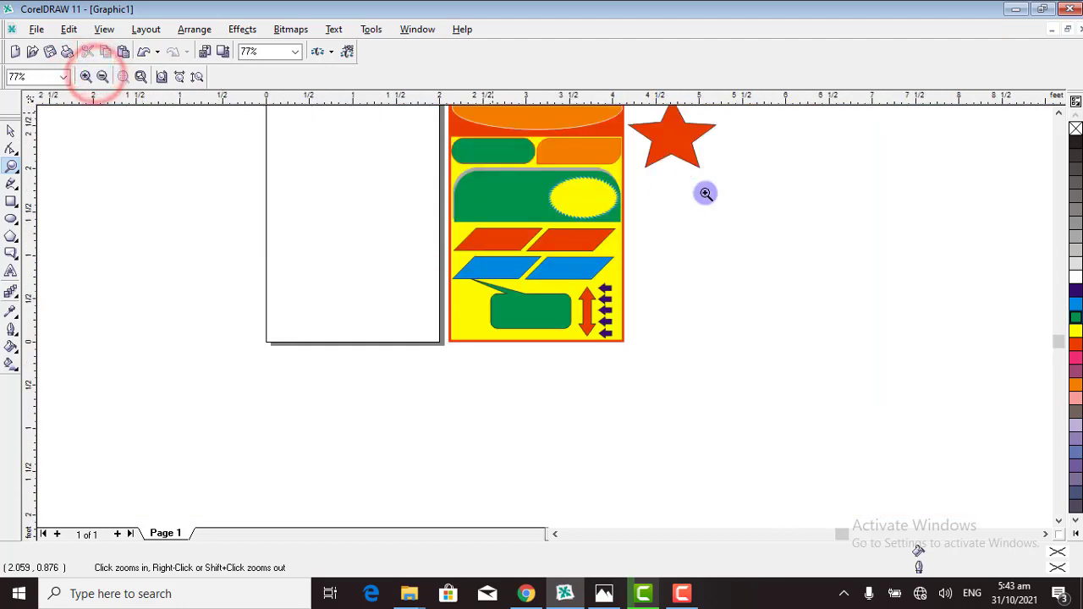
- Zoom in on the full poster, from the orange ellipse to the callout and arrows, to review the finished layout
left_click(1059, 113)
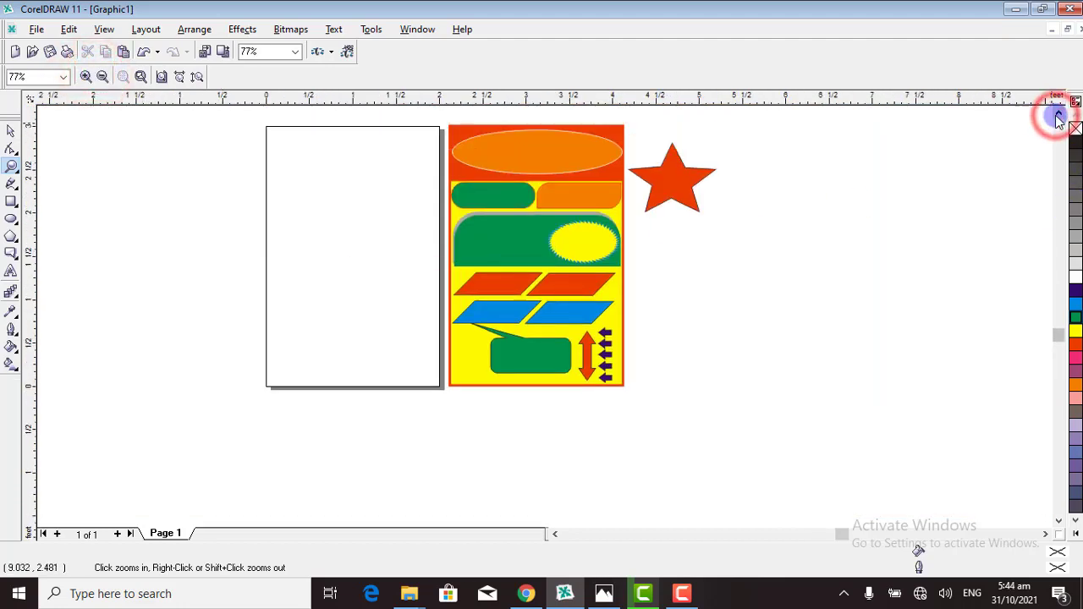
left_click(1059, 114)
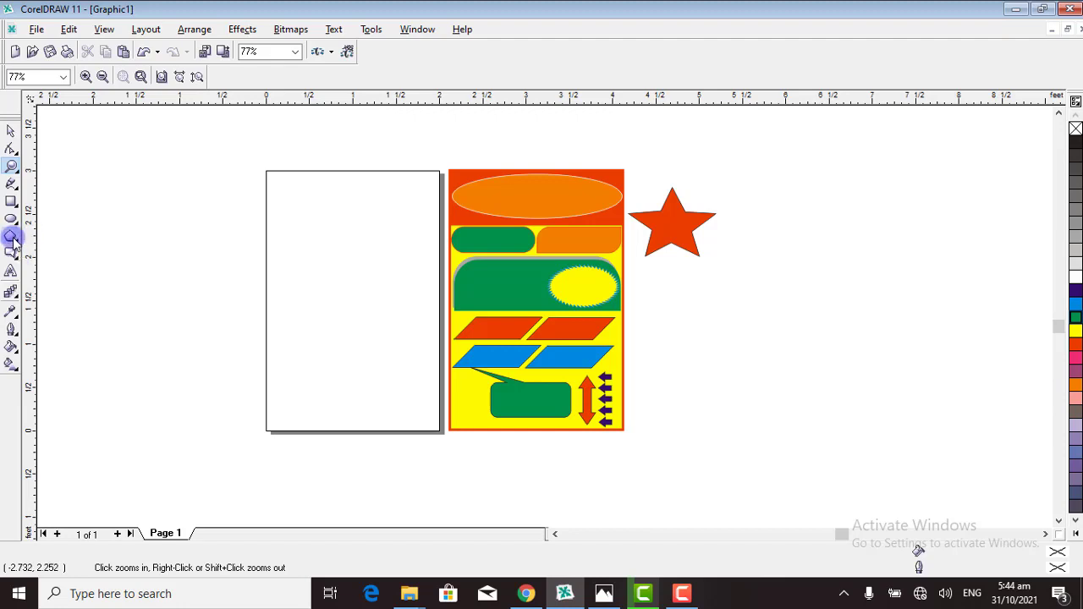
left_click_drag(13, 252, 40, 259)
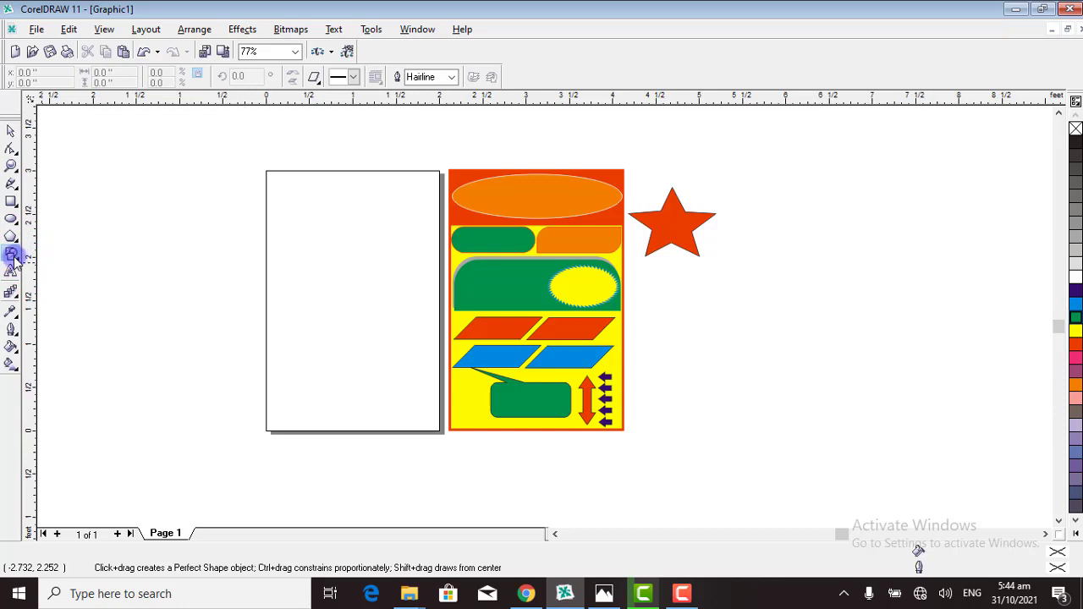
left_click(11, 165)
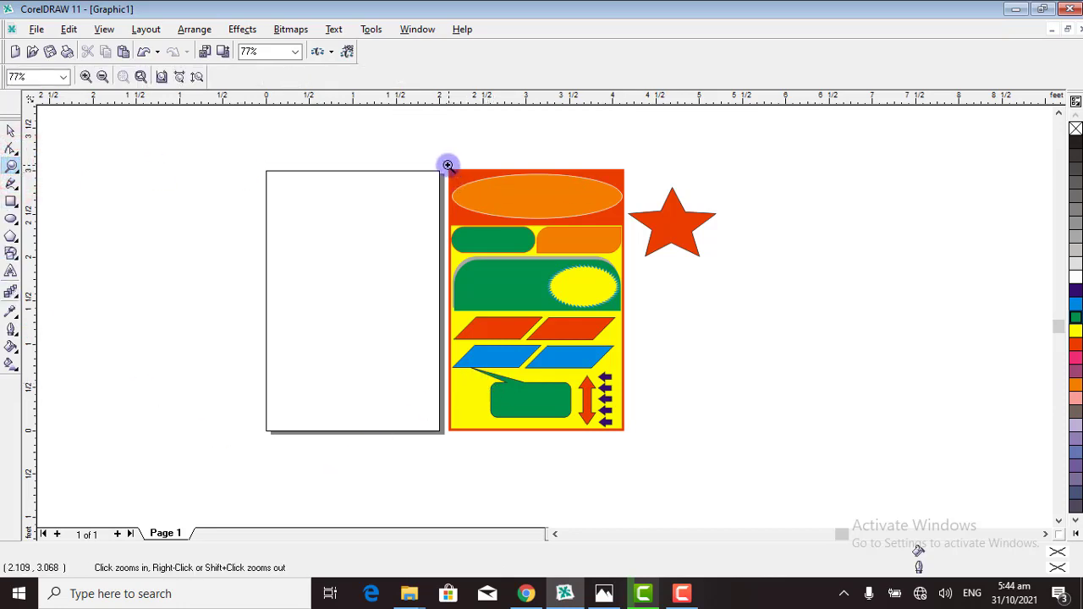
left_click_drag(448, 165, 627, 431)
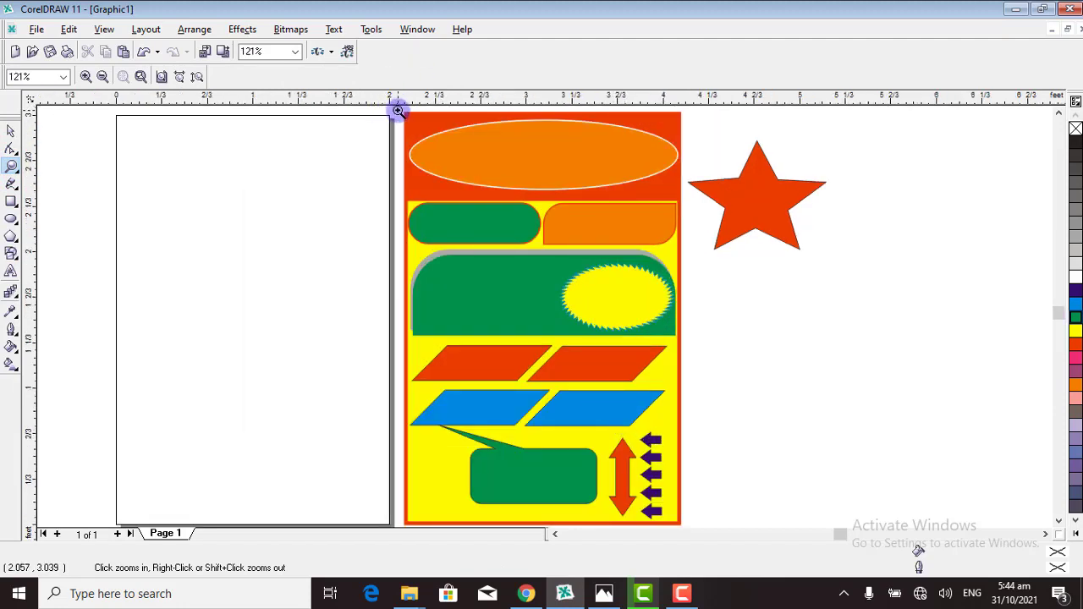
left_click_drag(398, 110, 689, 447)
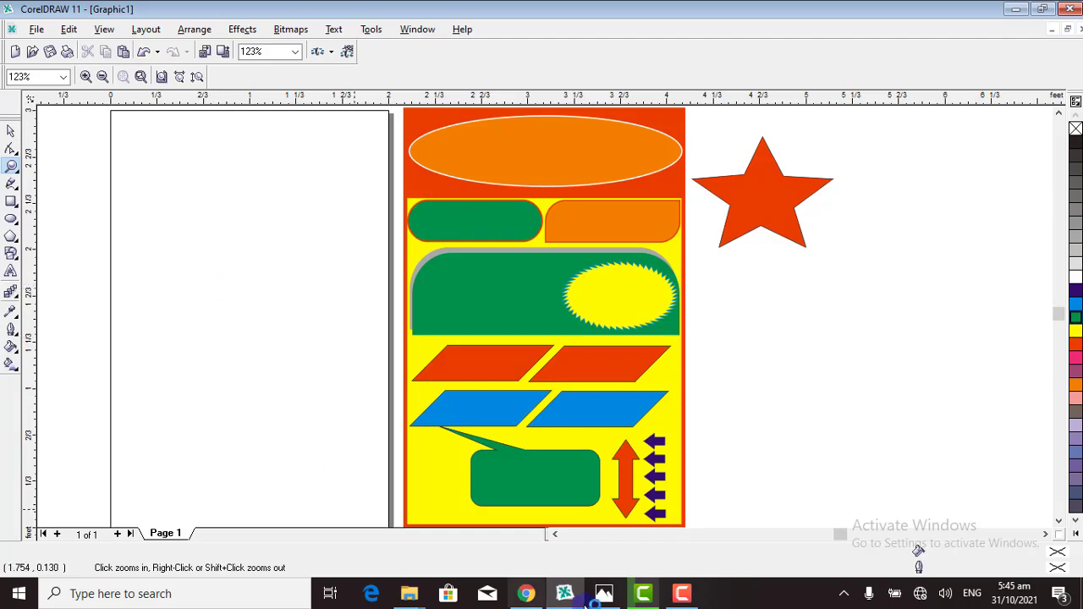
left_click(681, 593)
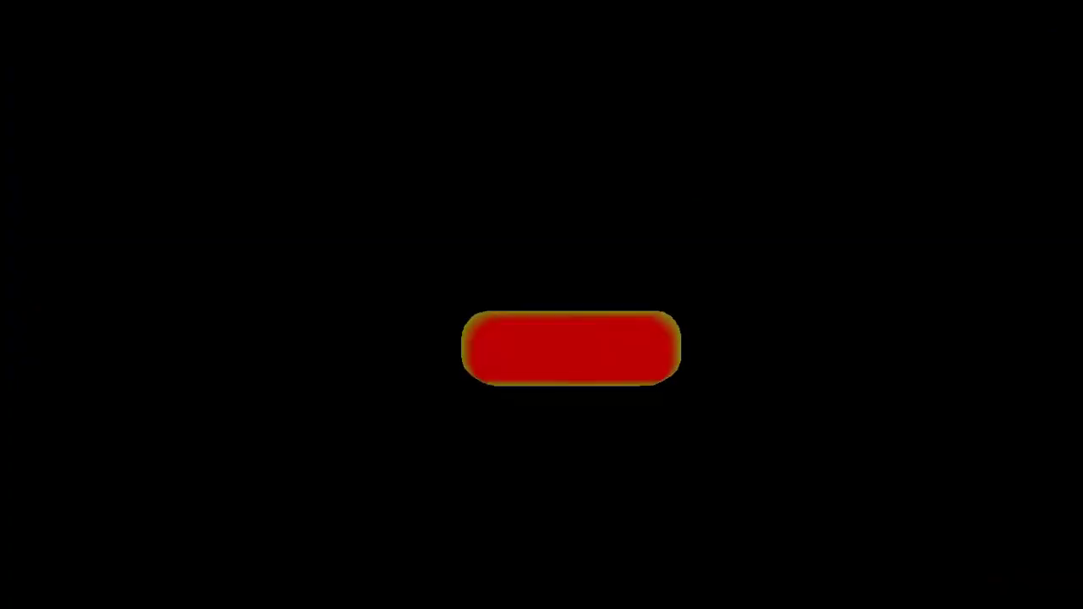